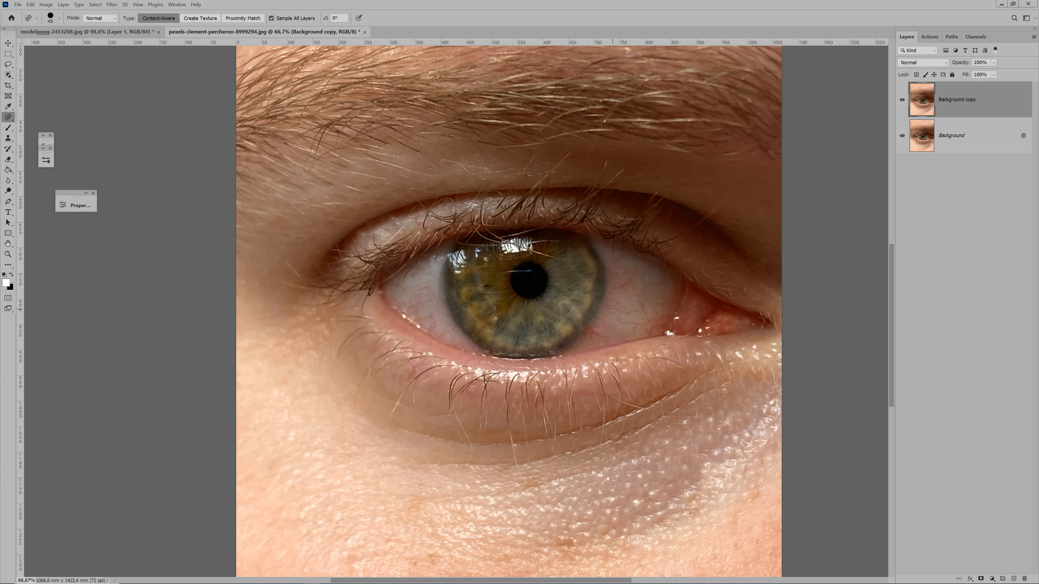
# Heal the light streak across the pupil and stray reflections on the upper iris using the Spot Healing Brush at size 25
pyautogui.press('[')
pyautogui.moveTo(559, 260)
pyautogui.mouseDown()
pyautogui.moveTo(529, 244)
pyautogui.moveTo(507, 271)
pyautogui.mouseUp()
pyautogui.moveTo(541, 229)
pyautogui.mouseDown()
pyautogui.moveTo(492, 233)
pyautogui.moveTo(506, 246)
pyautogui.moveTo(479, 233)
pyautogui.mouseUp()
pyautogui.moveTo(500, 238)
pyautogui.mouseDown()
pyautogui.moveTo(494, 258)
pyautogui.moveTo(495, 247)
pyautogui.moveTo(477, 230)
pyautogui.mouseUp()
pyautogui.moveTo(458, 265); pyautogui.dragTo(460, 250)
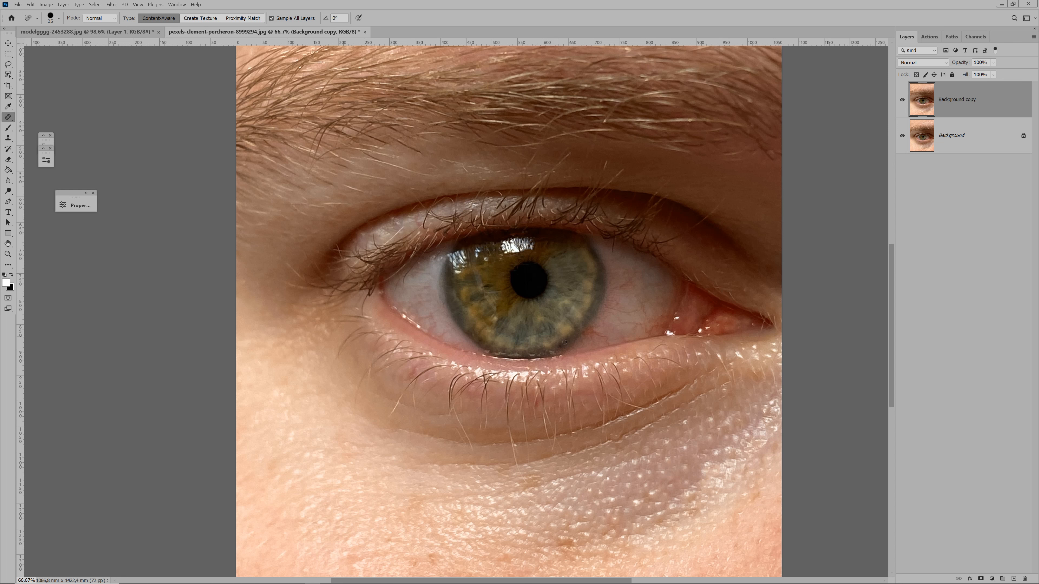
# Heal the visible veins in the white of the eye, and compare the retouched layer with the original
pyautogui.moveTo(638, 310)
pyautogui.mouseDown()
pyautogui.moveTo(610, 310)
pyautogui.moveTo(632, 280)
pyautogui.moveTo(662, 325)
pyautogui.moveTo(605, 338)
pyautogui.moveTo(590, 330)
pyautogui.moveTo(615, 308)
pyautogui.mouseUp()
pyautogui.click(653, 332)
pyautogui.moveTo(429, 312); pyautogui.dragTo(413, 303)
pyautogui.click(902, 100)
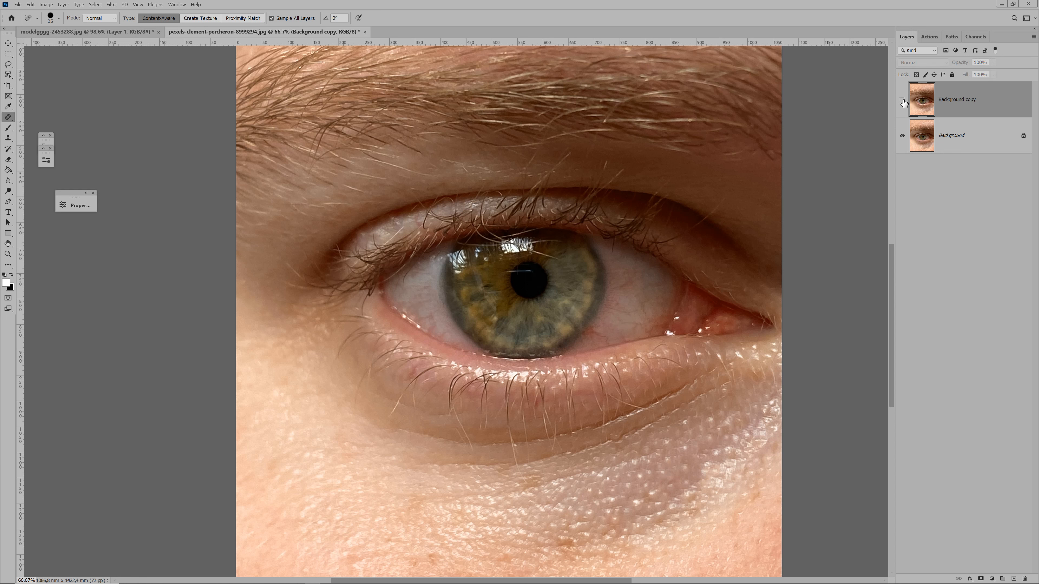
pyautogui.click(902, 101)
# Add a Hue/Saturation adjustment layer with the Reds set to saturation -57 and lightness -7
pyautogui.press('z')
pyautogui.moveTo(567, 401); pyautogui.dragTo(532, 397)
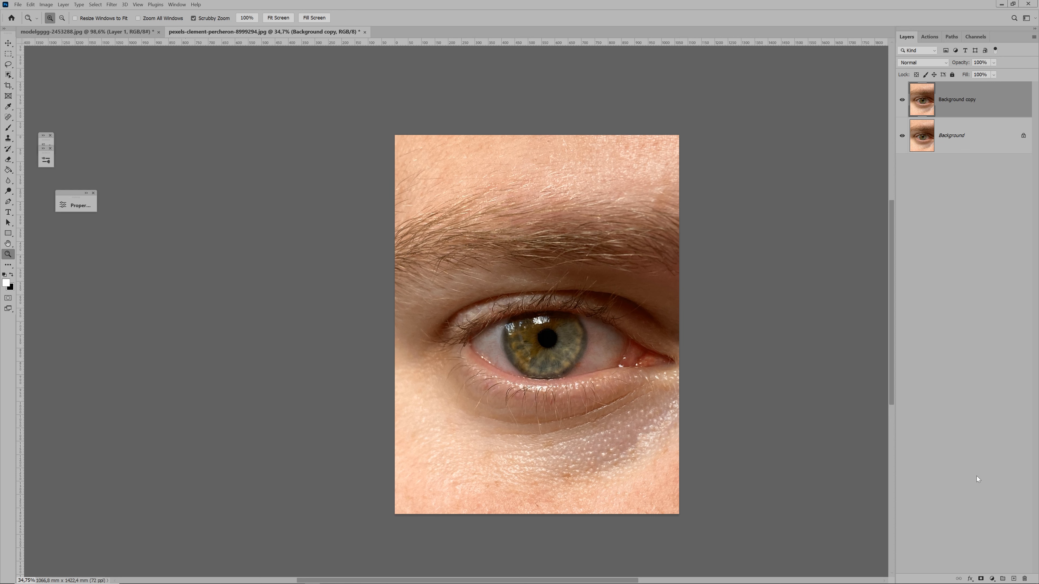
pyautogui.click(993, 578)
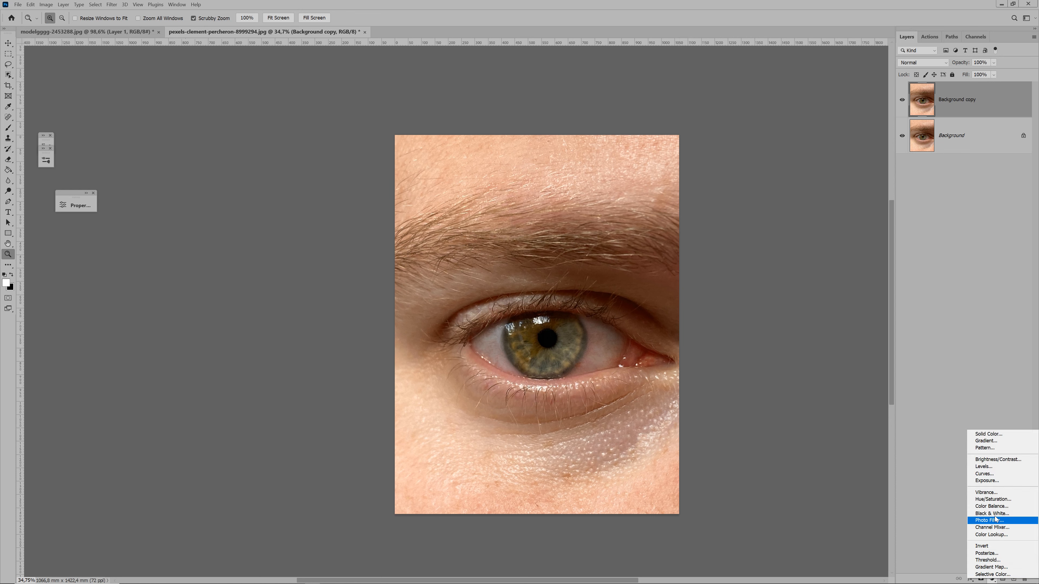
pyautogui.click(992, 499)
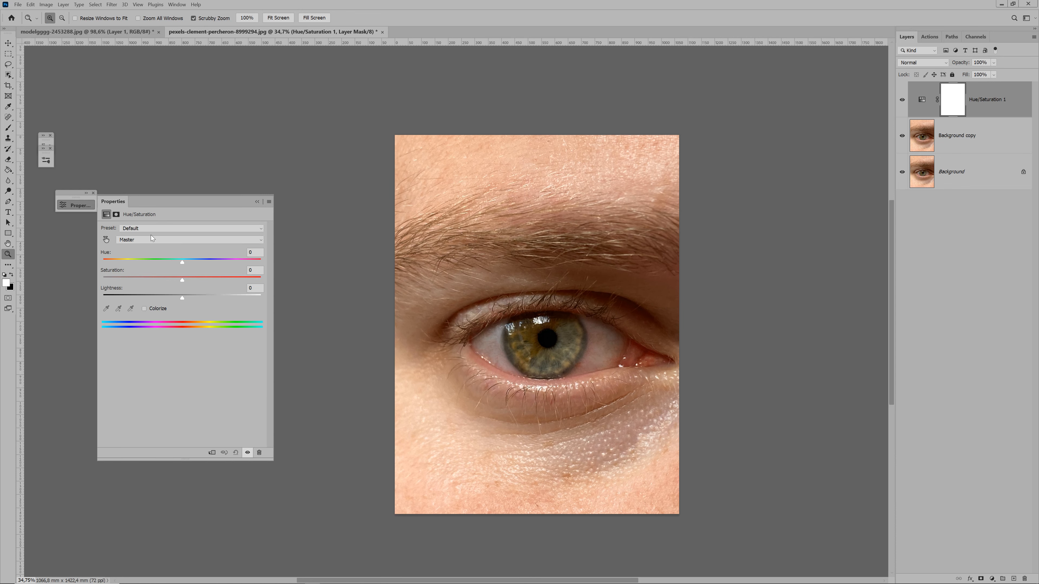
pyautogui.click(139, 240)
pyautogui.click(155, 250)
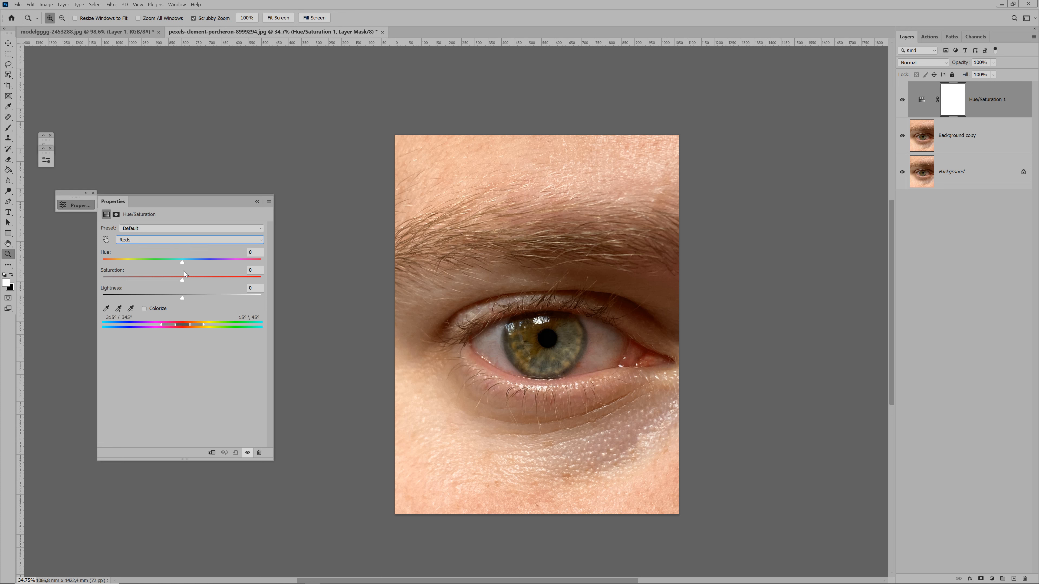
pyautogui.moveTo(182, 280)
pyautogui.mouseDown()
pyautogui.moveTo(233, 280)
pyautogui.moveTo(180, 284)
pyautogui.mouseUp()
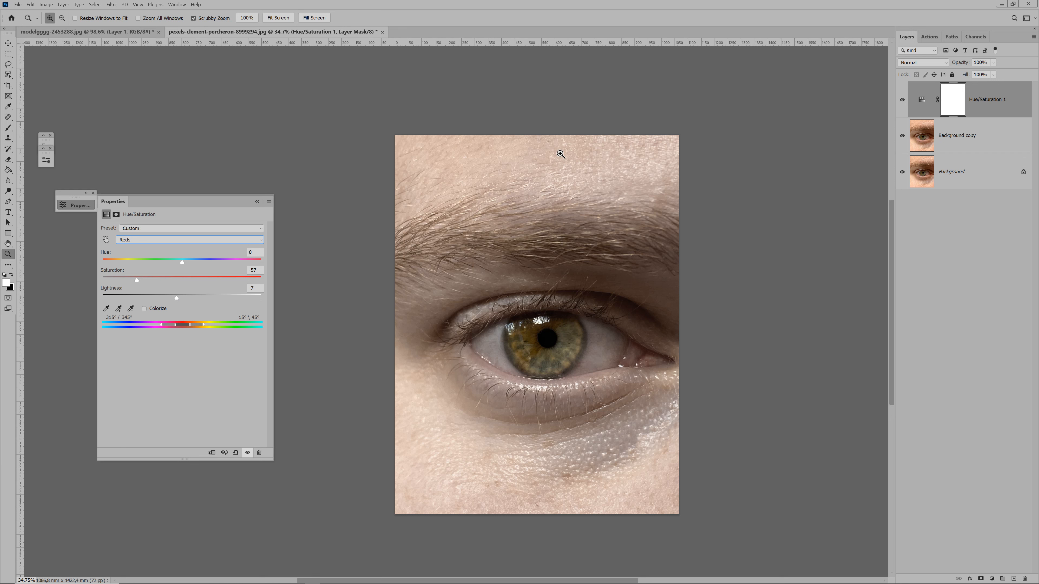
# Invert the Hue/Saturation layer mask to black and set up the Brush tool with about 10% flow
pyautogui.click(955, 107)
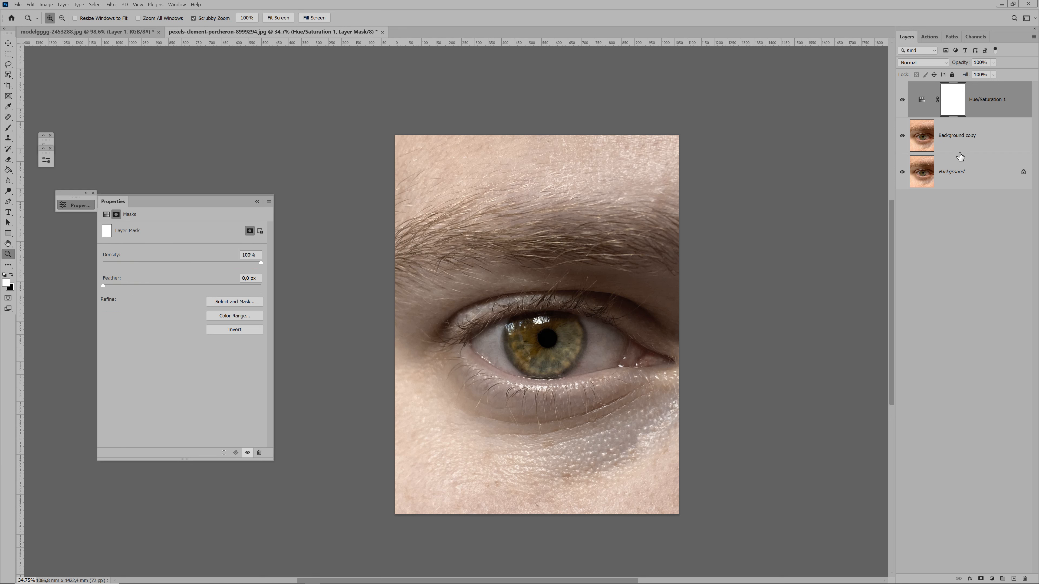
pyautogui.hotkey('ctrl', 'i')
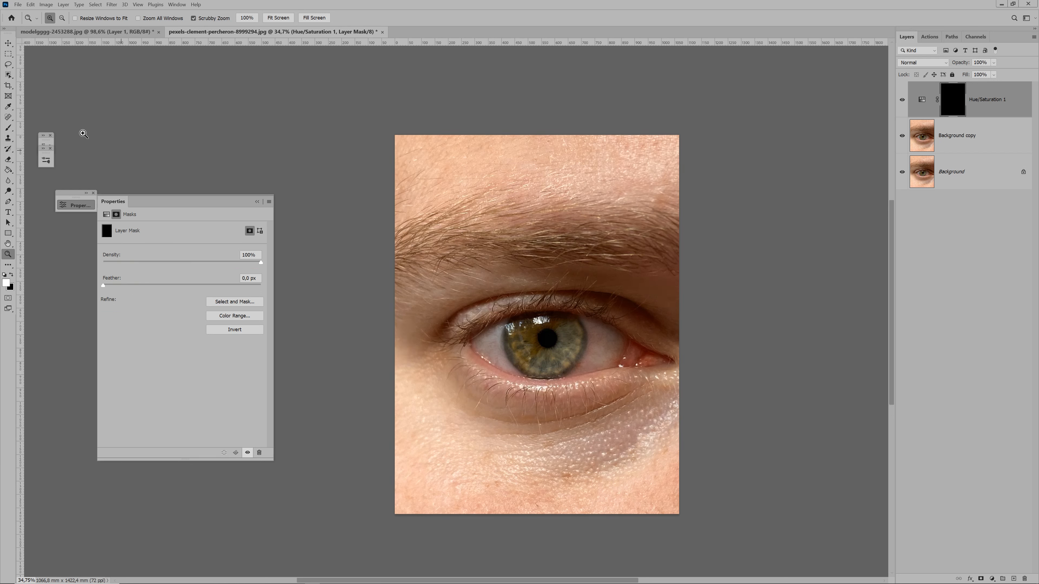
pyautogui.click(8, 128)
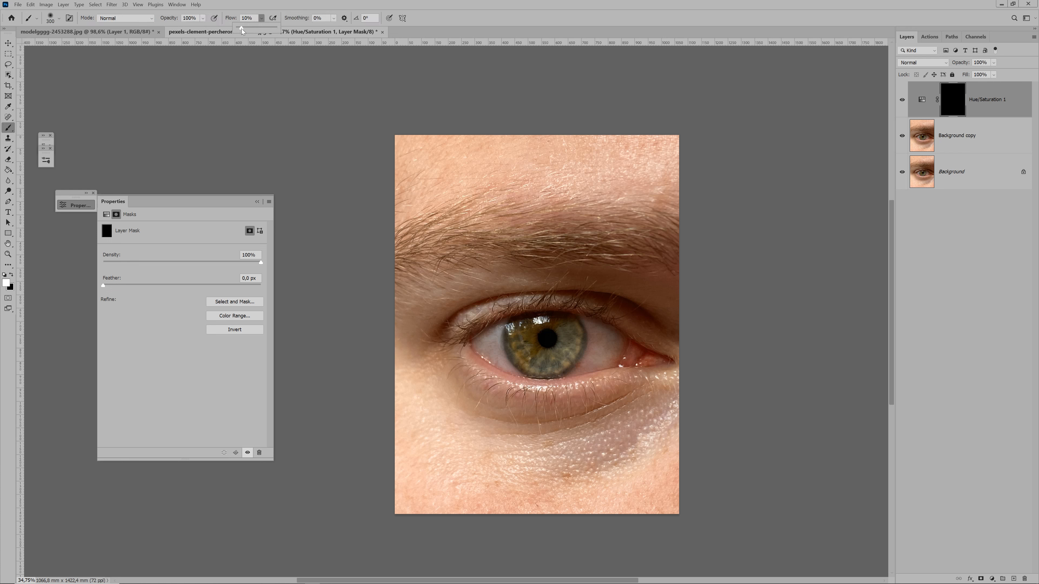
pyautogui.moveTo(241, 28); pyautogui.dragTo(240, 28)
# Resize the brush and paint in white on the mask over the eye white near the inner corner
pyautogui.press('[')
pyautogui.press('[')
pyautogui.press('[')
pyautogui.press('[')
pyautogui.press('[')
pyautogui.press('[')
pyautogui.press(']')
pyautogui.press(']')
pyautogui.press(']')
pyautogui.moveTo(633, 345)
pyautogui.mouseDown()
pyautogui.moveTo(649, 355)
pyautogui.moveTo(625, 362)
pyautogui.moveTo(662, 364)
pyautogui.mouseUp()
# Set the brush flow to 100% and paint the mask in white over the outer side of the eye white
pyautogui.click(262, 18)
pyautogui.moveTo(263, 29); pyautogui.dragTo(261, 30)
pyautogui.click(12, 275)
pyautogui.press(']')
pyautogui.press(']')
pyautogui.press('x')
pyautogui.click(262, 18)
pyautogui.moveTo(263, 29); pyautogui.dragTo(305, 35)
# Paint the mask with a smaller white brush over the eye white between the iris and the inner corner
pyautogui.hotkey('ctrl', 'space')
pyautogui.moveTo(531, 354); pyautogui.dragTo(562, 355)
pyautogui.press('[')
pyautogui.press('[')
pyautogui.press('[')
pyautogui.press('[')
pyautogui.press('[')
pyautogui.press('[')
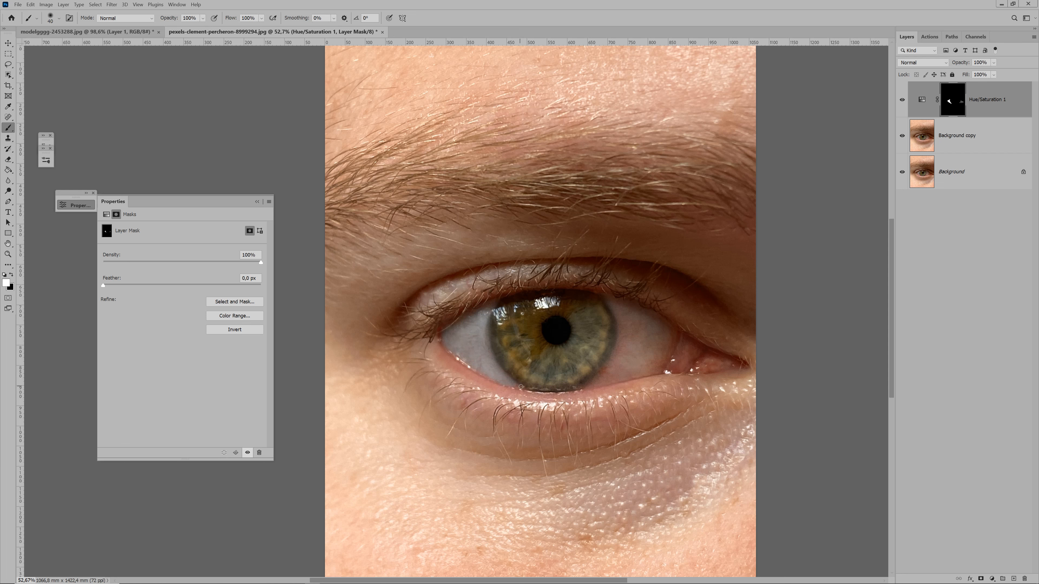
pyautogui.press(']')
pyautogui.moveTo(637, 348)
pyautogui.mouseDown()
pyautogui.moveTo(656, 366)
pyautogui.moveTo(666, 343)
pyautogui.moveTo(614, 303)
pyautogui.moveTo(622, 330)
pyautogui.moveTo(632, 322)
pyautogui.moveTo(655, 343)
pyautogui.moveTo(670, 337)
pyautogui.moveTo(664, 362)
pyautogui.moveTo(634, 373)
pyautogui.moveTo(607, 370)
pyautogui.mouseUp()
# Clean up the mask edges in black at brush size 60, and compare the eye with the Hue/Saturation layer hidden
pyautogui.press(']')
pyautogui.press(']')
pyautogui.press('x')
pyautogui.click(902, 100)
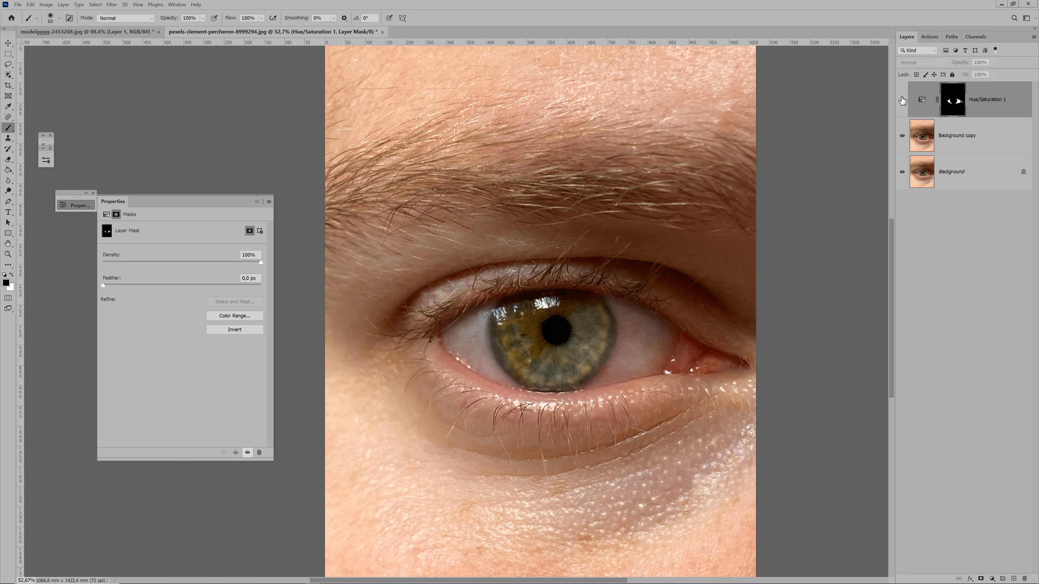
pyautogui.click(902, 100)
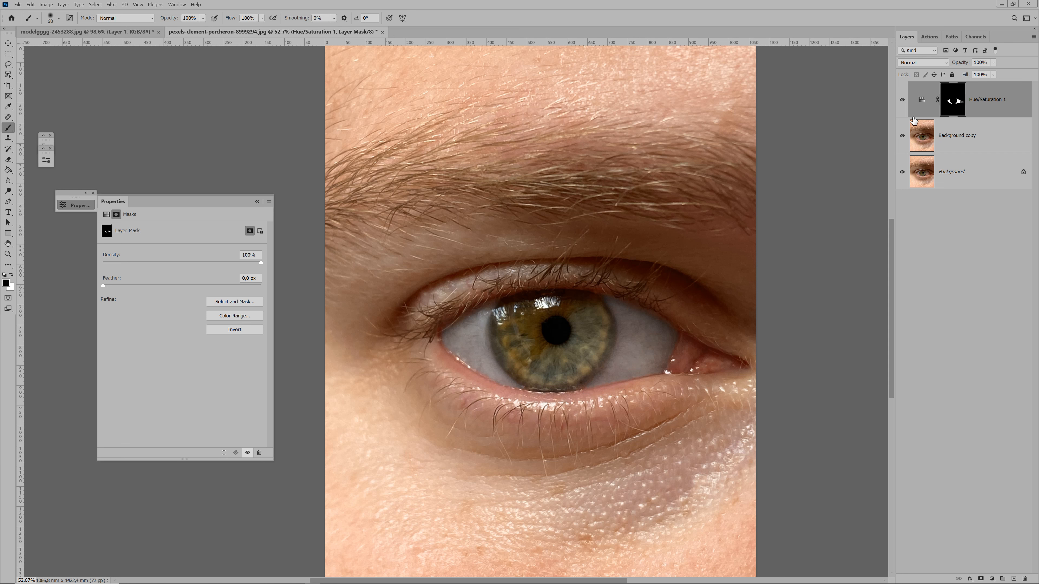
# Stamp all visible layers into a new merged layer at the top of the stack
pyautogui.press('z')
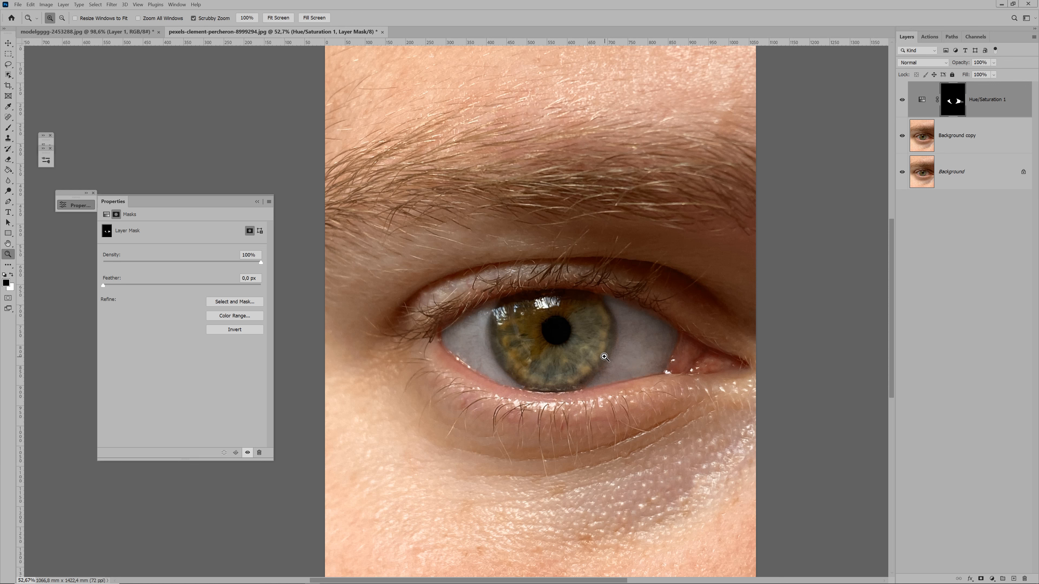
pyautogui.moveTo(626, 351); pyautogui.dragTo(590, 352)
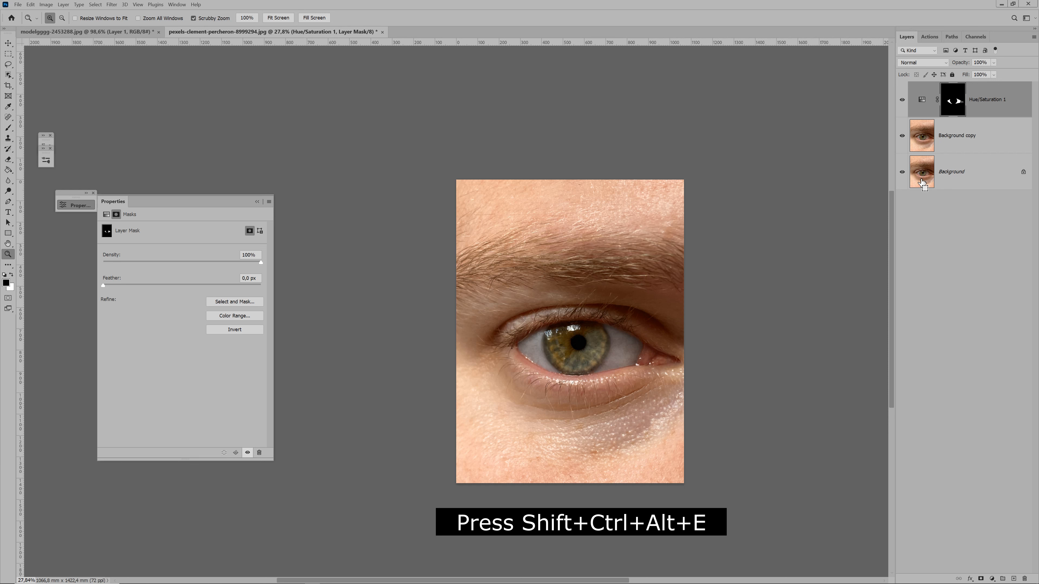
pyautogui.hotkey('shift', 'ctrl', 'alt', 'e')
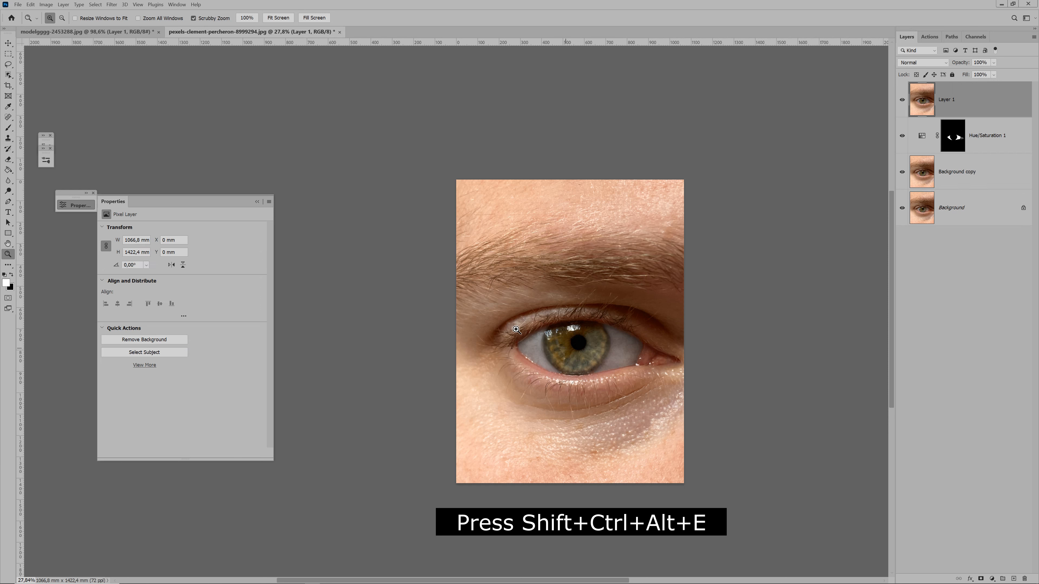
# Smooth the whites of the eye on the merged layer with the Mixer Brush, enlarging it to 250, and compare before and after
pyautogui.click(8, 128)
pyautogui.click(53, 150)
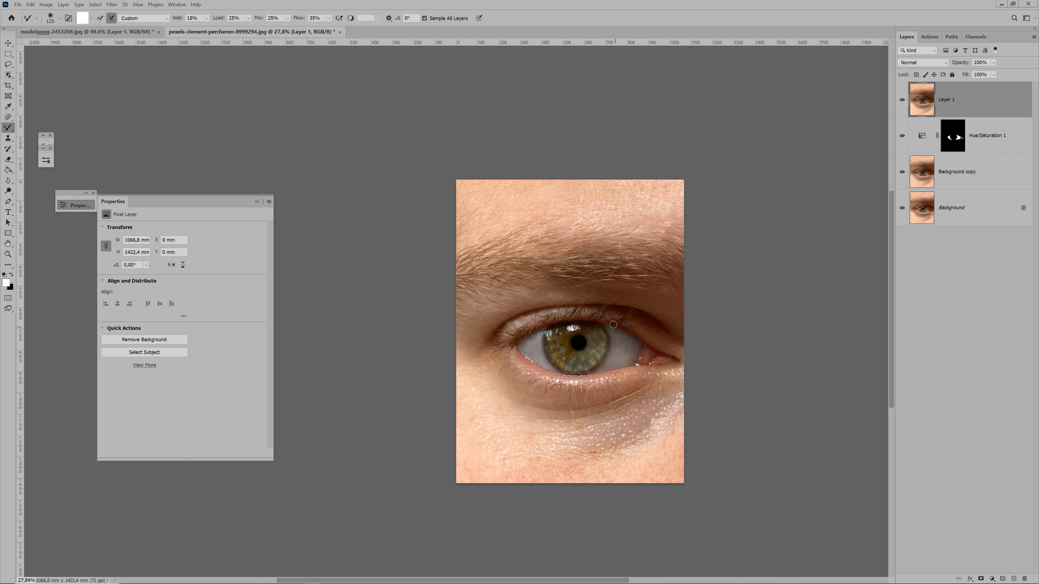
pyautogui.press(']')
pyautogui.press(']')
pyautogui.press(']')
pyautogui.press(']')
pyautogui.press('[')
pyautogui.press('[')
pyautogui.press(']')
pyautogui.press(']')
pyautogui.press(']')
pyautogui.press('[')
pyautogui.press('[')
pyautogui.press(']')
pyautogui.press(']')
pyautogui.click(902, 100)
pyautogui.click(903, 100)
# Apply the Add Noise filter to the merged layer with Gaussian distribution and Monochromatic enabled, raising the amount slightly
pyautogui.click(112, 5)
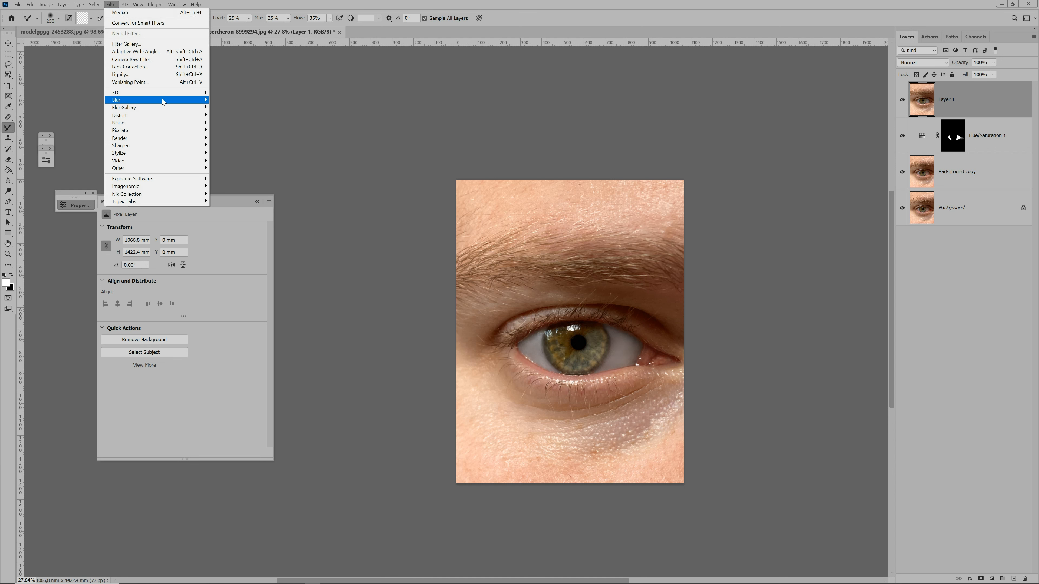
pyautogui.moveTo(182, 123)
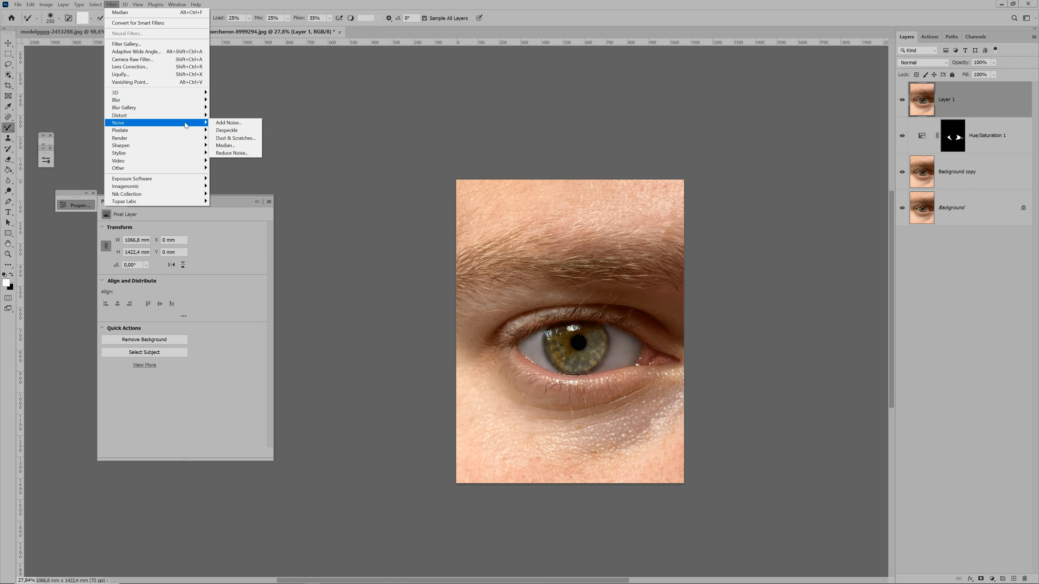
pyautogui.click(222, 123)
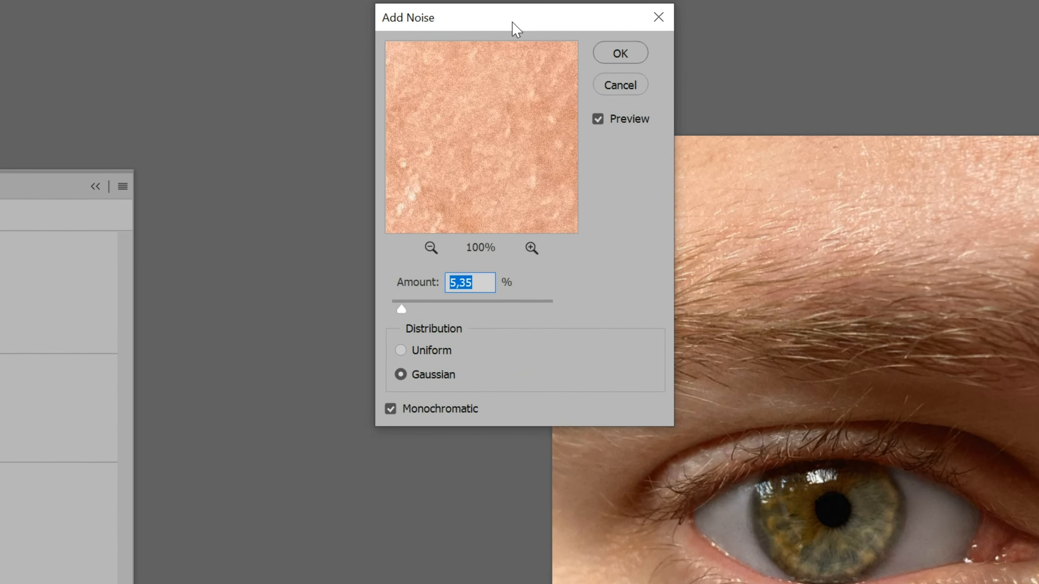
pyautogui.moveTo(513, 22); pyautogui.dragTo(467, 62)
pyautogui.click(732, 528)
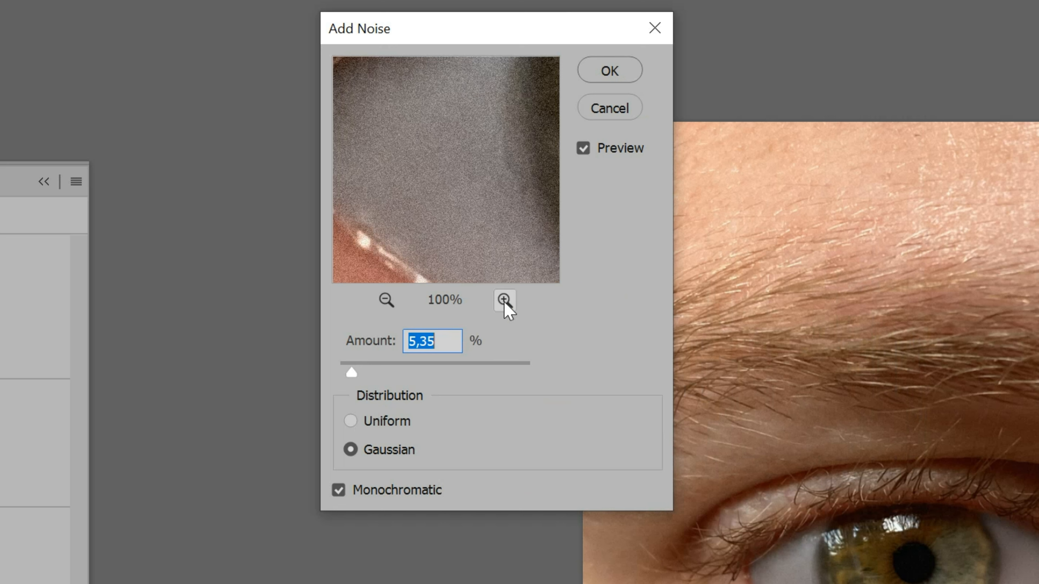
pyautogui.click(504, 300)
pyautogui.click(504, 300)
pyautogui.click(747, 537)
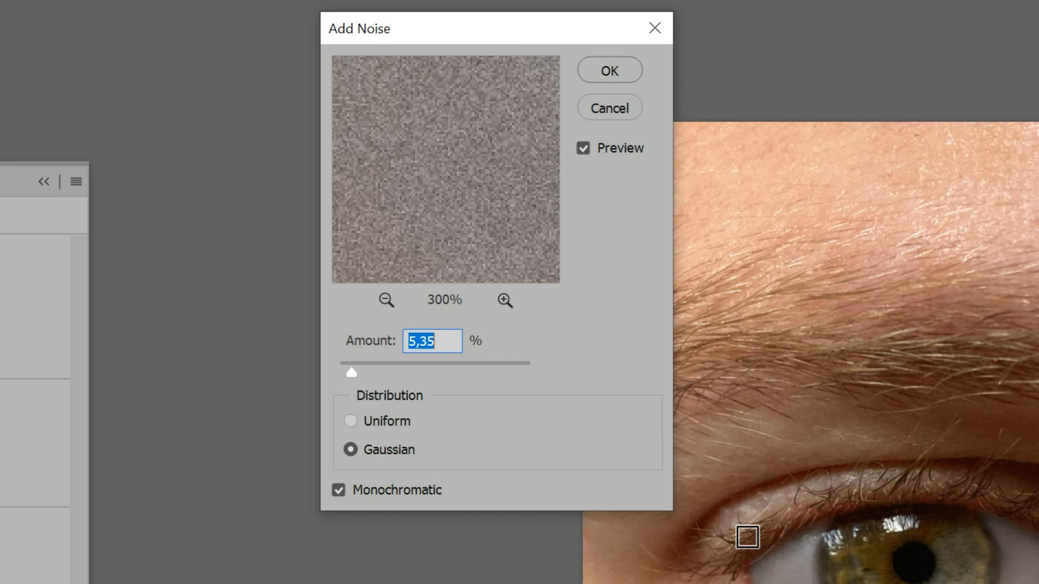
pyautogui.moveTo(351, 373)
pyautogui.mouseDown()
pyautogui.moveTo(343, 367)
pyautogui.moveTo(354, 369)
pyautogui.mouseUp()
pyautogui.click(635, 69)
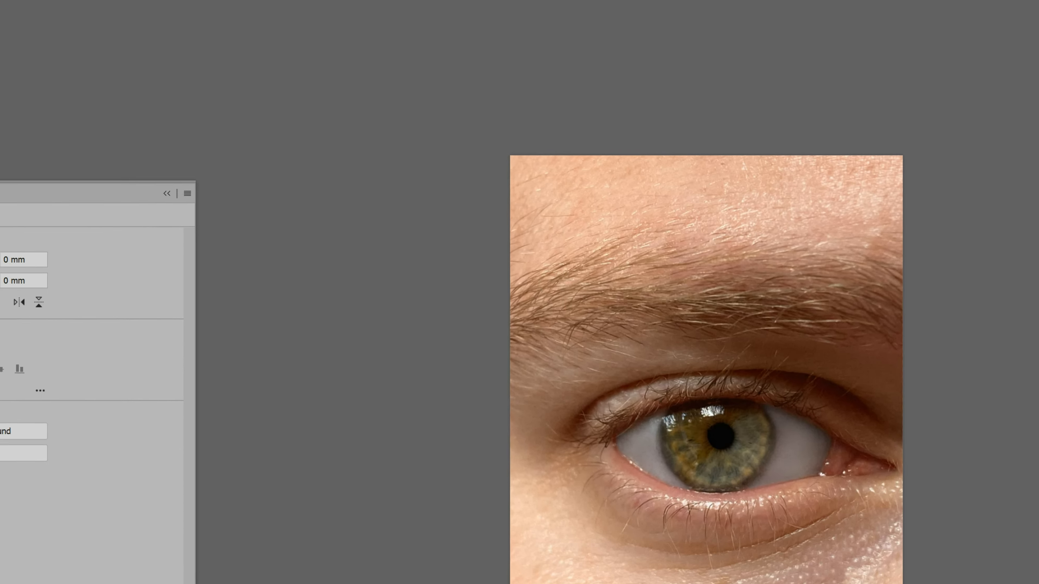
# Apply the Median noise filter to the merged layer with a radius of 1 pixel
pyautogui.click(112, 4)
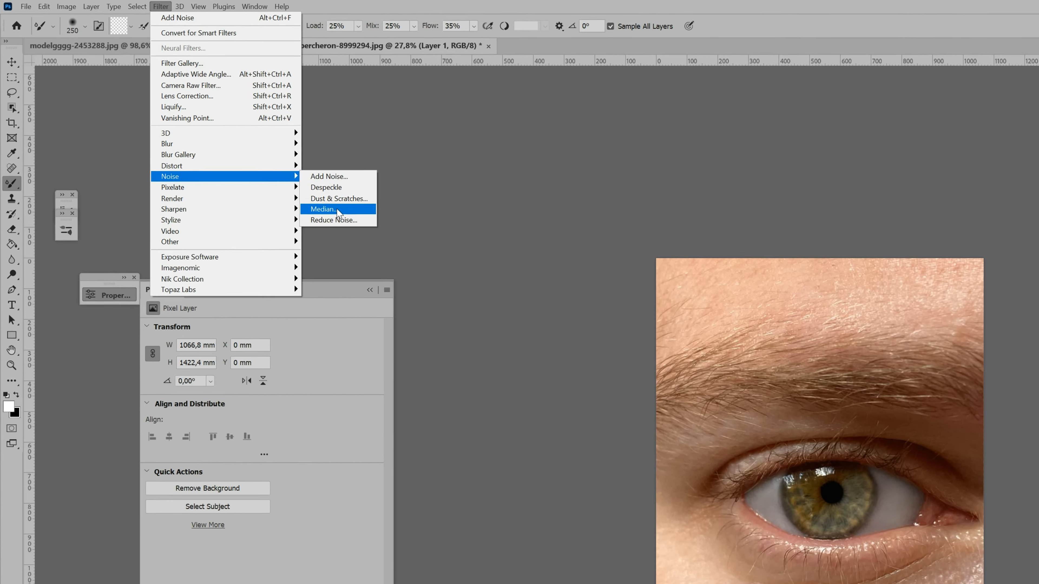
pyautogui.click(237, 152)
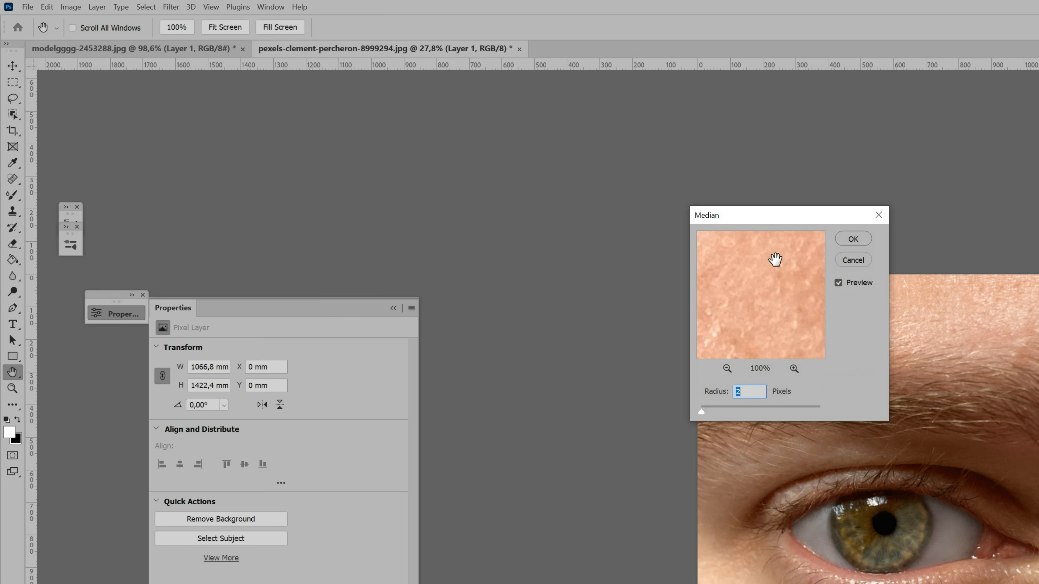
pyautogui.click(823, 539)
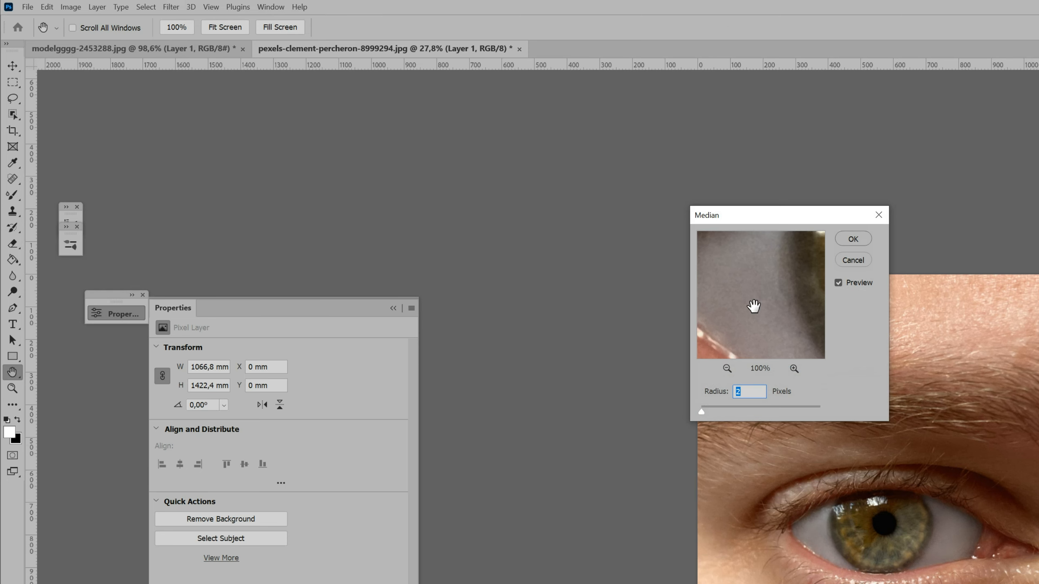
pyautogui.write('1')
pyautogui.click(853, 239)
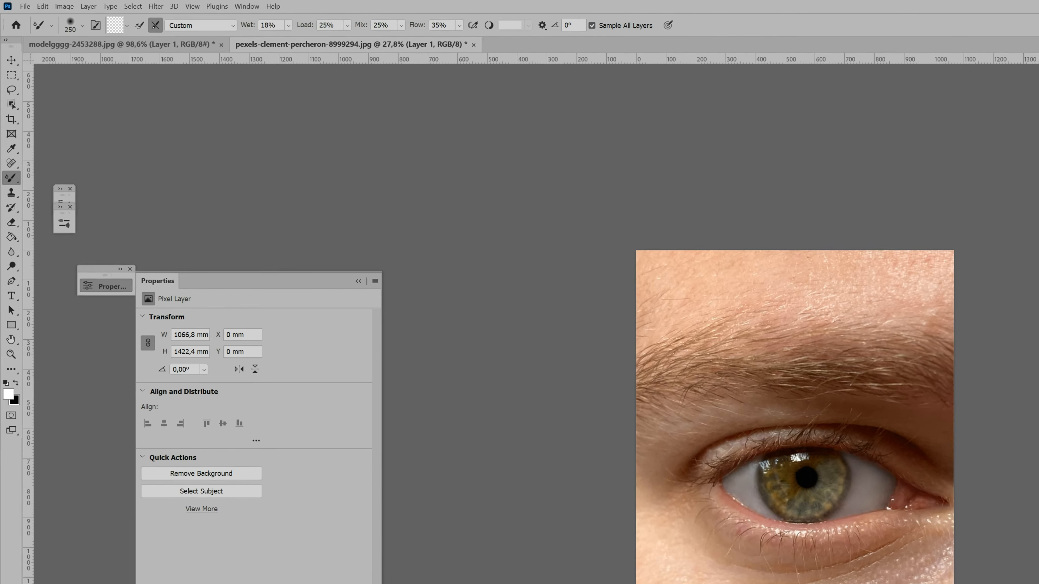
# Add a layer mask to Layer 1 and invert it to black
pyautogui.click(981, 580)
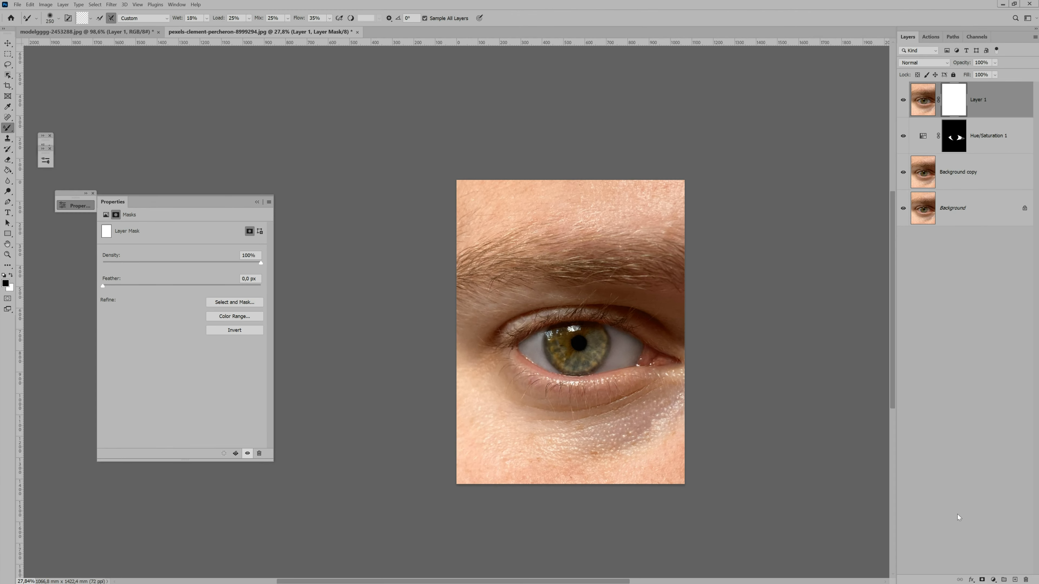
pyautogui.hotkey('ctrl', 'i')
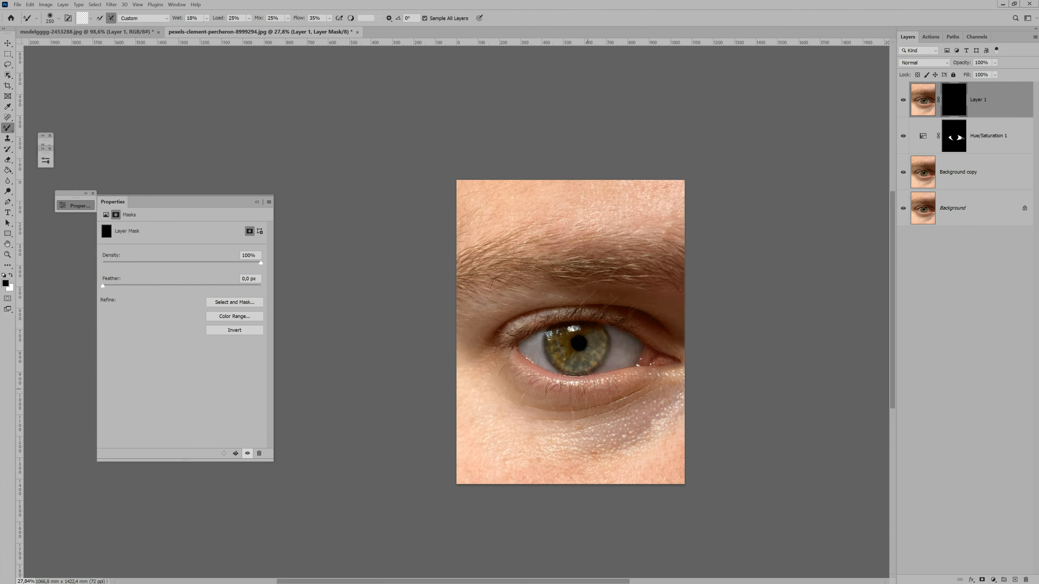
# Paint in white on the Layer 1 mask over both sides of the eye white and set the layer opacity to 89%
pyautogui.press('z')
pyautogui.moveTo(600, 367); pyautogui.dragTo(609, 374)
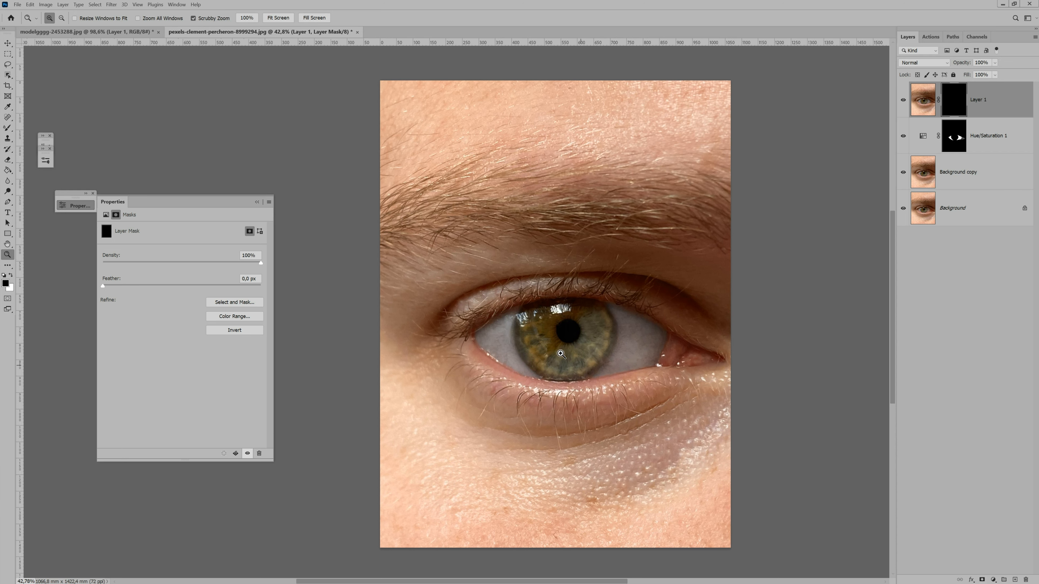
pyautogui.press('b')
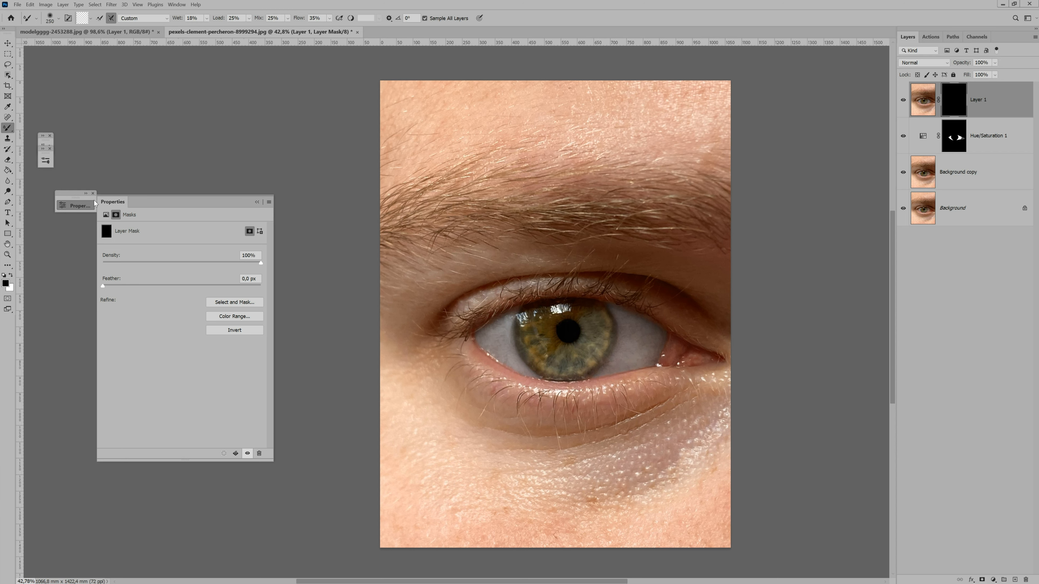
pyautogui.rightClick(8, 128)
pyautogui.click(41, 125)
pyautogui.click(10, 276)
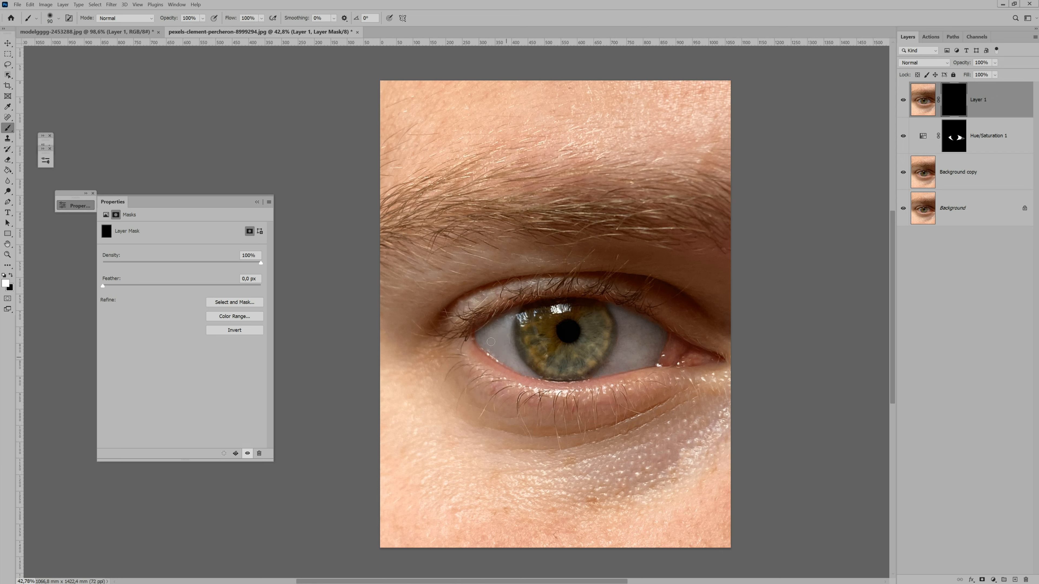
pyautogui.press(']')
pyautogui.press(']')
pyautogui.press(']')
pyautogui.click(995, 62)
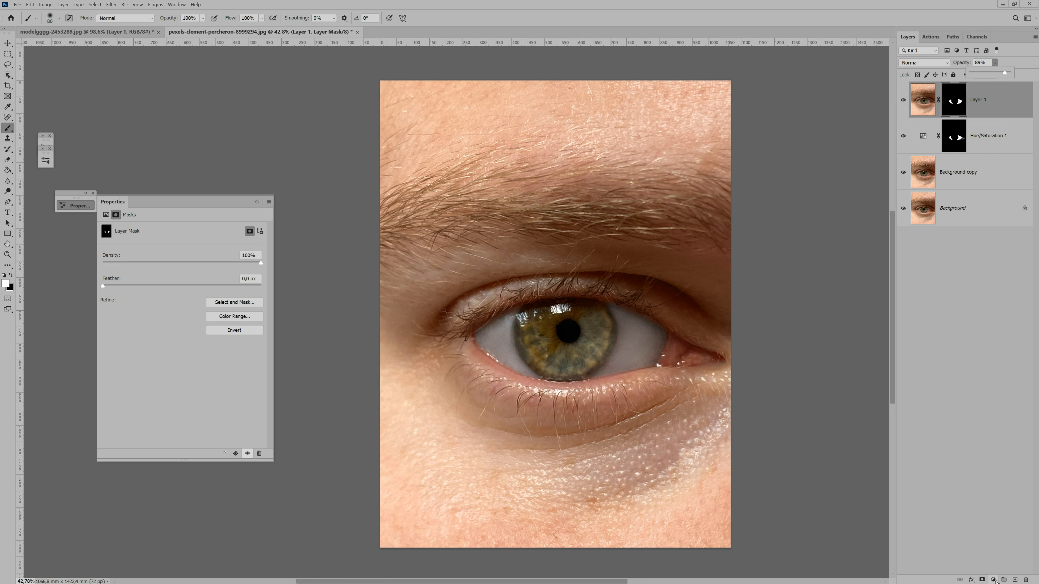
# Add a new empty layer above Layer 1 and set its blend mode to Soft Light
pyautogui.click(1014, 579)
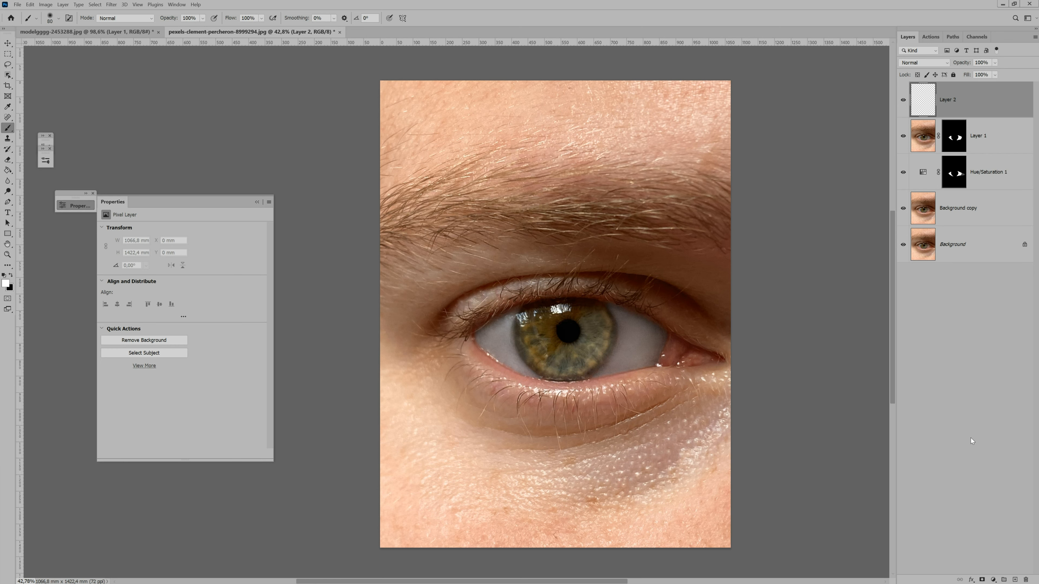
pyautogui.click(927, 63)
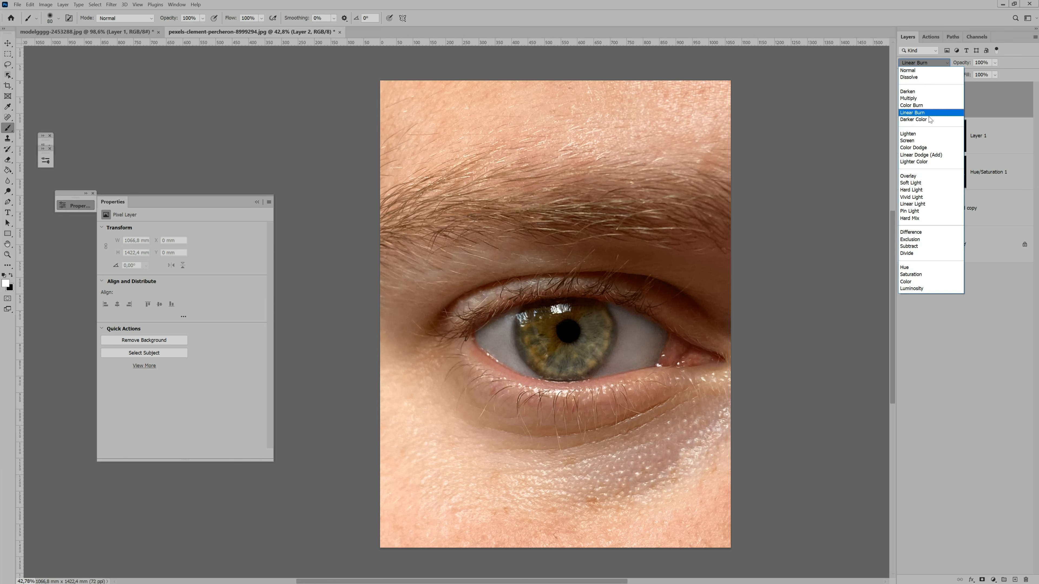
pyautogui.click(916, 180)
# Add a Gradient Map adjustment layer above Layer 2 and choose the black-to-white preset from the Basics group
pyautogui.click(994, 578)
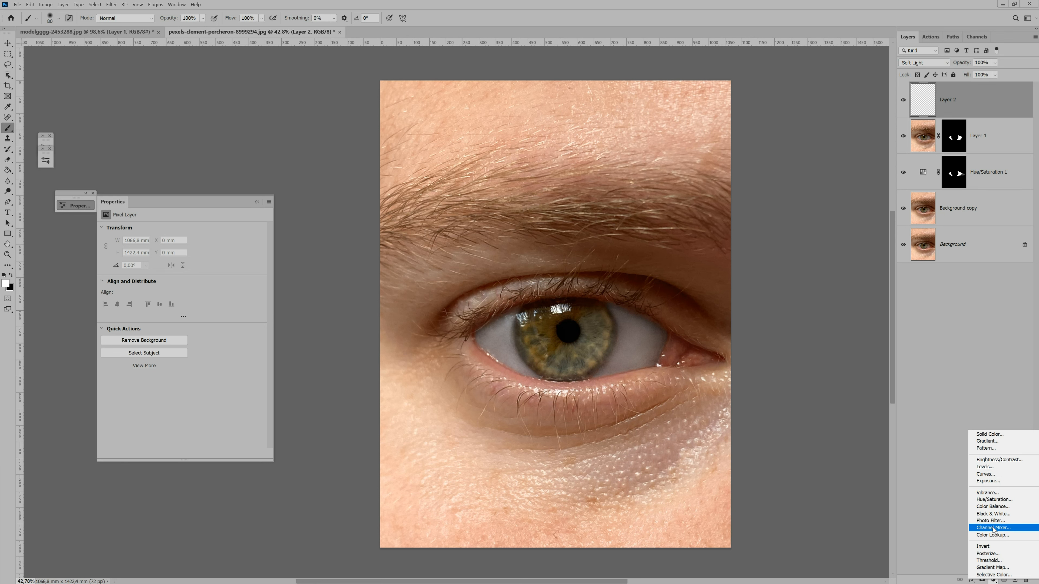
pyautogui.click(993, 567)
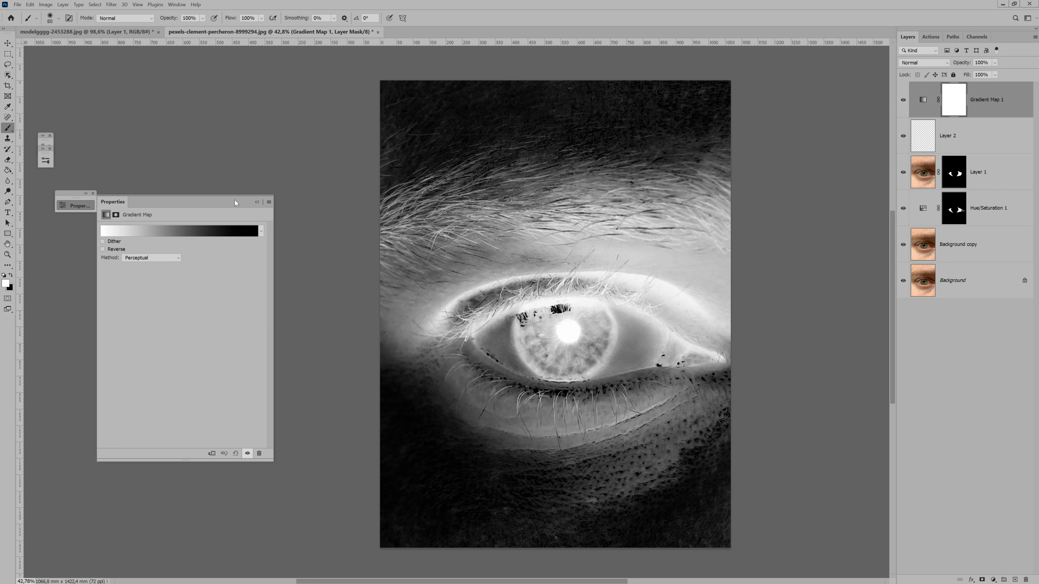
pyautogui.click(127, 231)
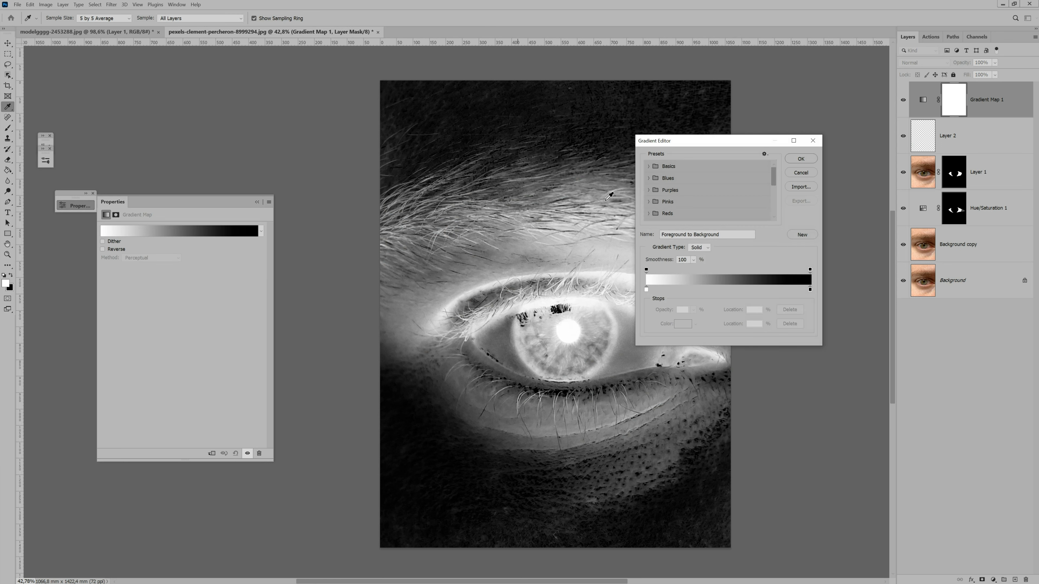
pyautogui.click(649, 166)
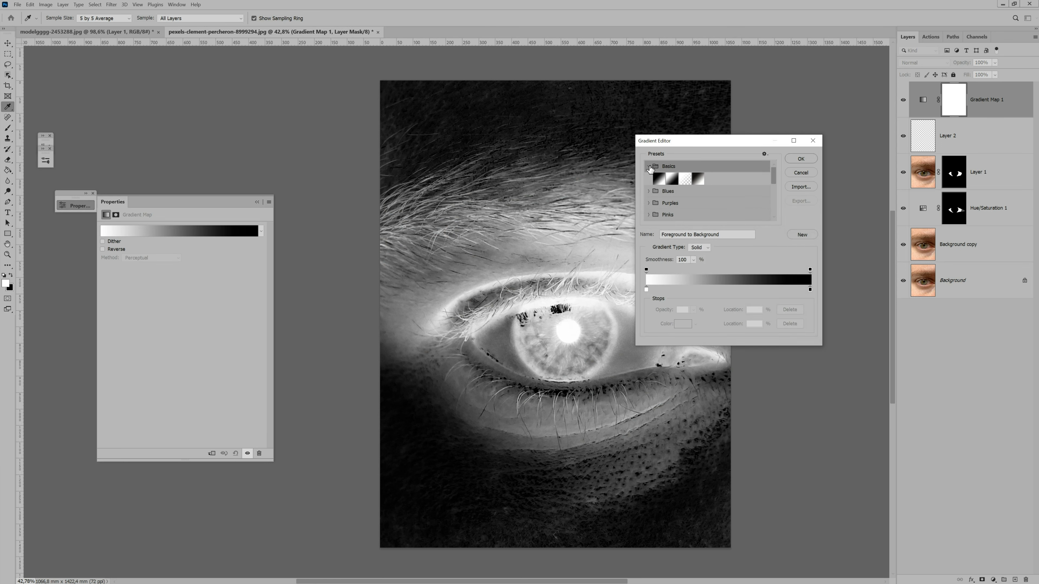
pyautogui.click(659, 179)
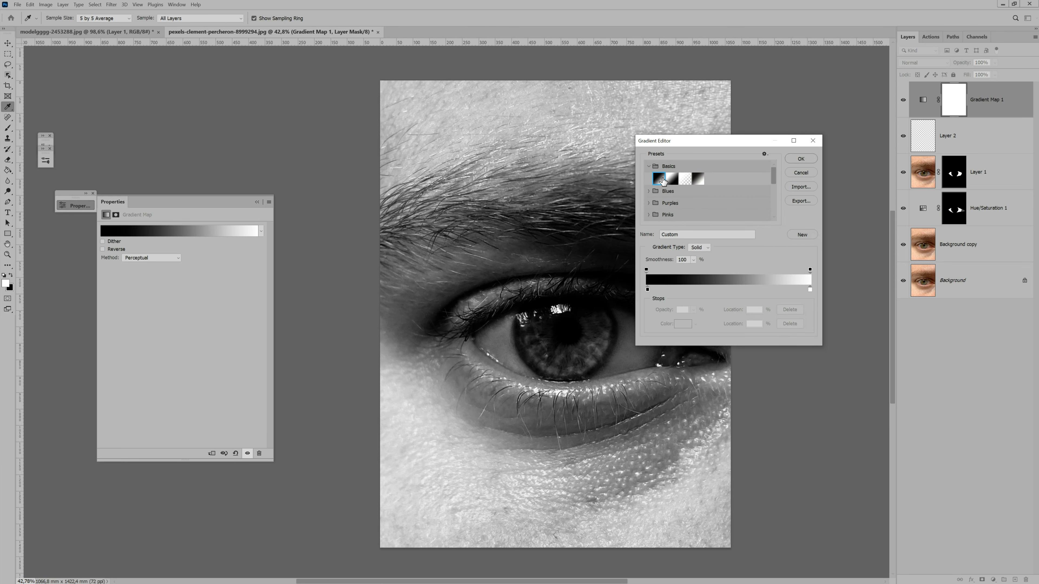
# Keep the gradient's dark color stop at 000000 and confirm the black-to-white gradient
pyautogui.click(647, 289)
pyautogui.click(683, 324)
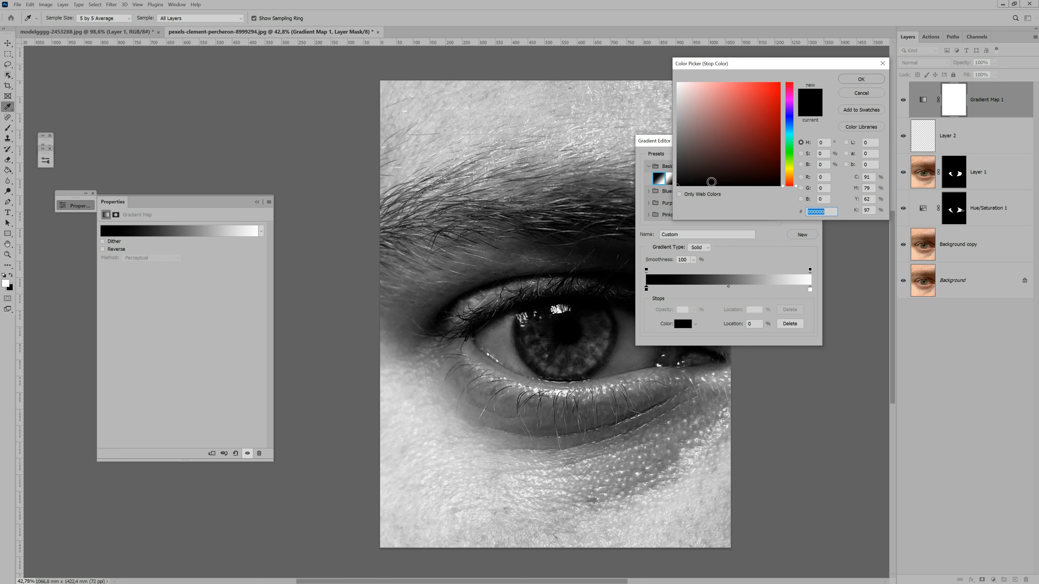
pyautogui.moveTo(682, 182); pyautogui.dragTo(673, 208)
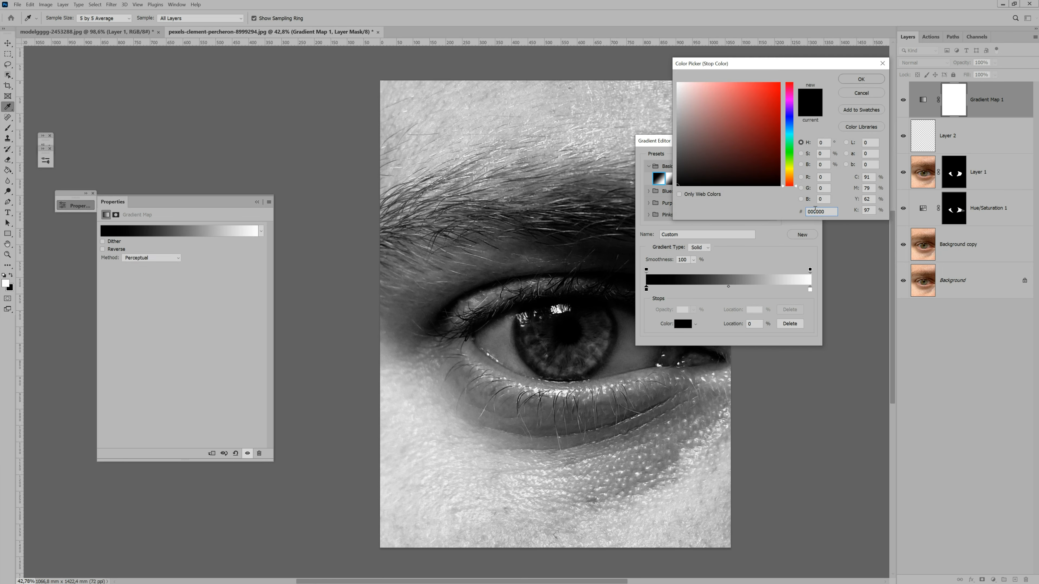
pyautogui.click(861, 79)
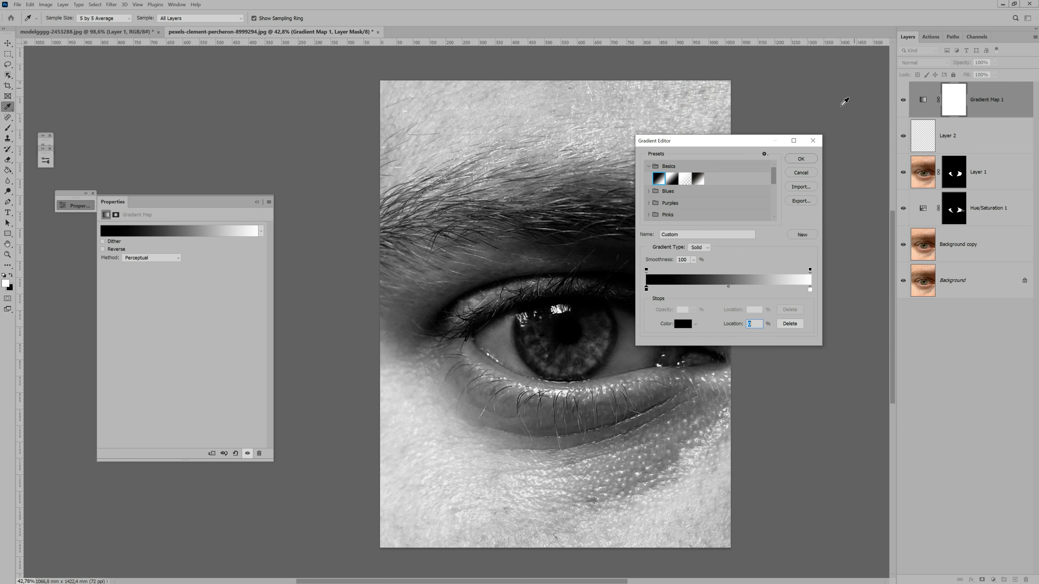
pyautogui.click(800, 159)
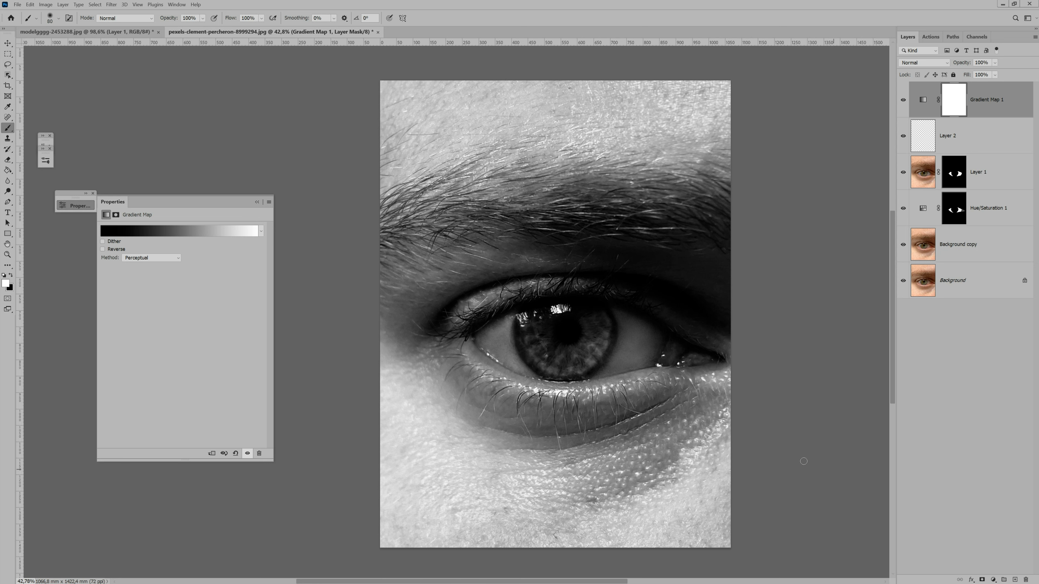
# Select Layer 2 and set up the Brush tool with a flow of 1%
pyautogui.press('z')
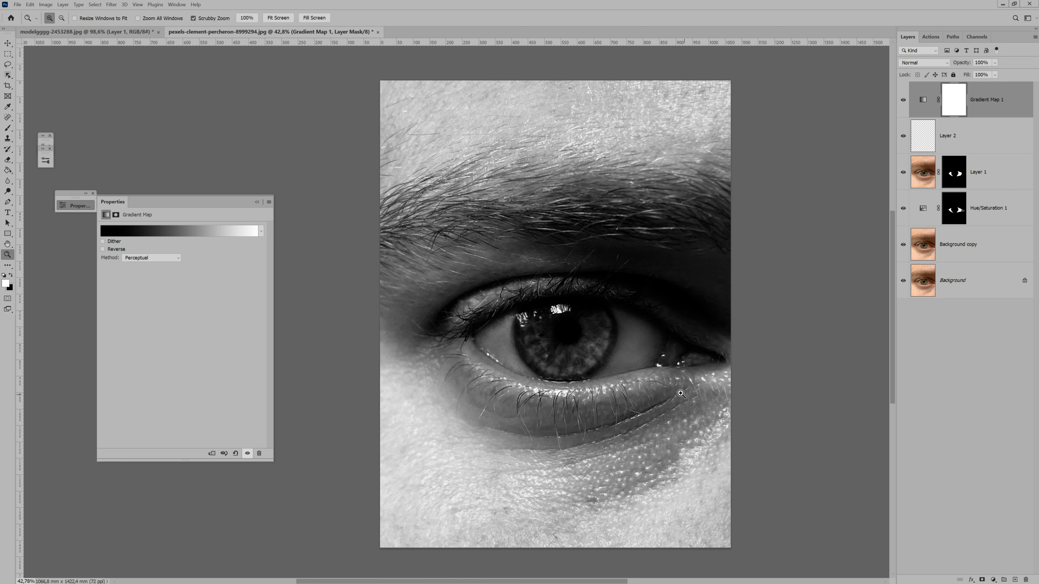
pyautogui.moveTo(669, 408); pyautogui.dragTo(654, 412)
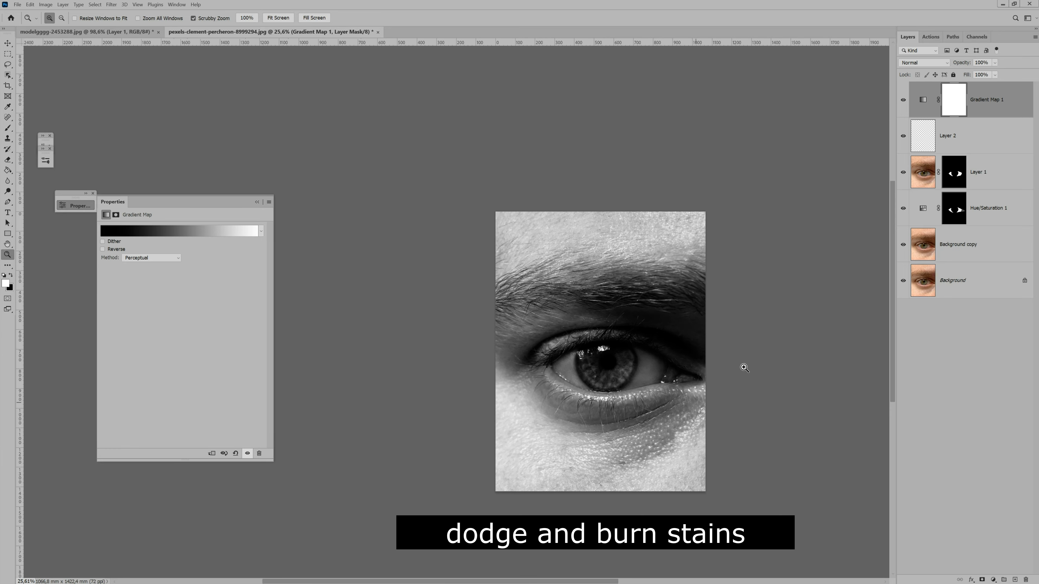
pyautogui.click(947, 151)
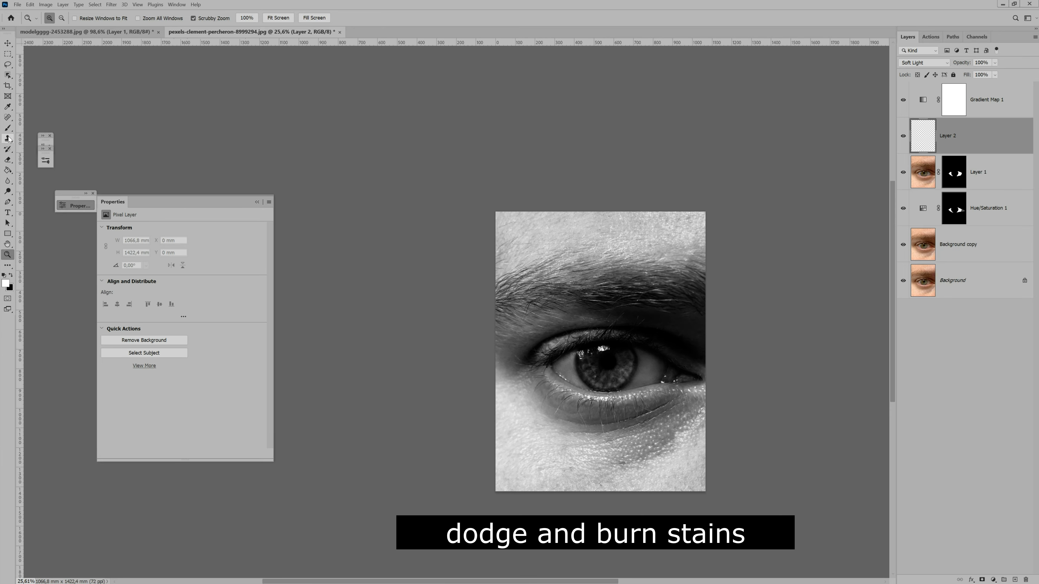
pyautogui.click(8, 128)
pyautogui.moveTo(255, 18); pyautogui.dragTo(234, 24)
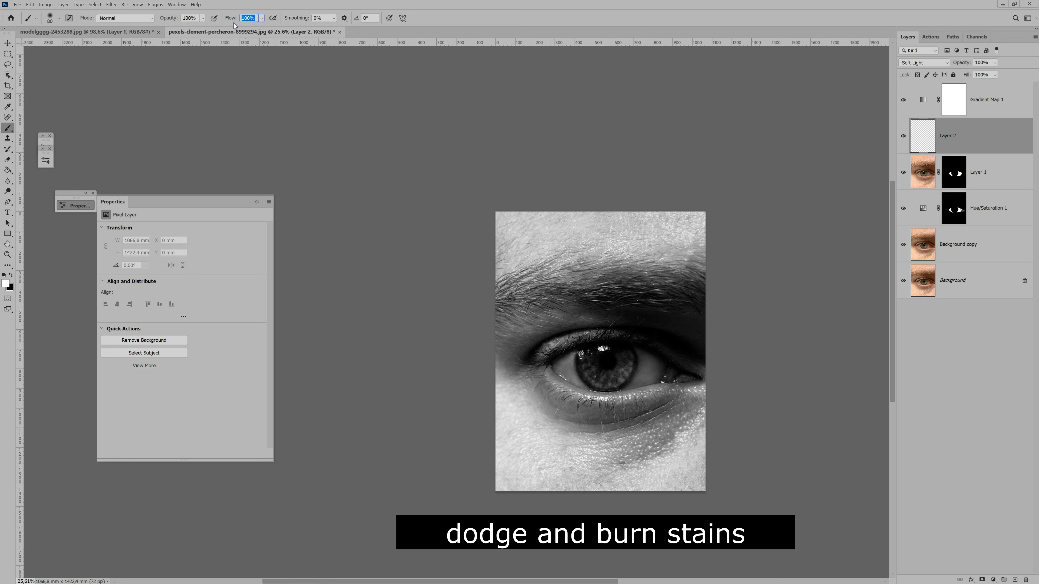
pyautogui.write('1')
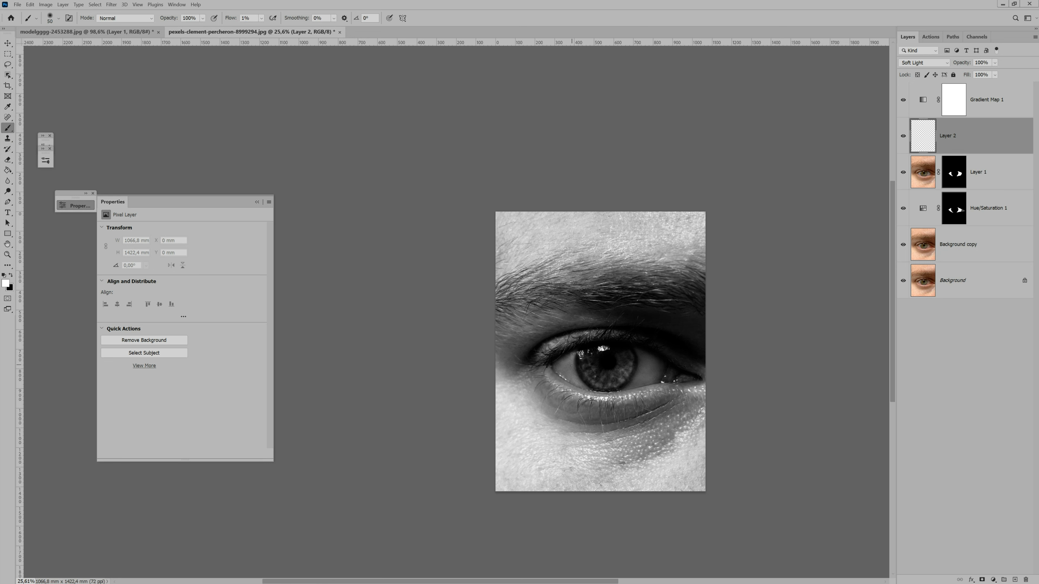
# Paint in white on Layer 2 over both sides of the eye white, using a brush of about 70 px
pyautogui.moveTo(643, 360)
pyautogui.mouseDown()
pyautogui.moveTo(640, 381)
pyautogui.moveTo(665, 368)
pyautogui.moveTo(662, 395)
pyautogui.moveTo(631, 387)
pyautogui.moveTo(642, 352)
pyautogui.mouseUp()
pyautogui.press('[')
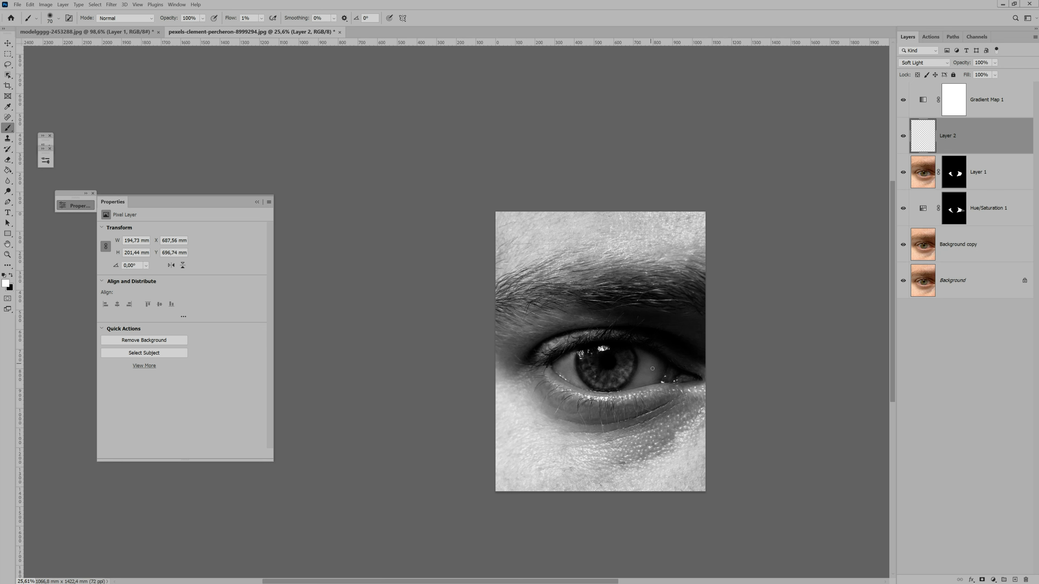
pyautogui.press(']')
pyautogui.press(']')
pyautogui.moveTo(579, 378)
pyautogui.mouseDown()
pyautogui.moveTo(568, 365)
pyautogui.moveTo(588, 389)
pyautogui.mouseUp()
# Hide the Gradient Map 1 layer and set the brush flow to 2%
pyautogui.click(903, 100)
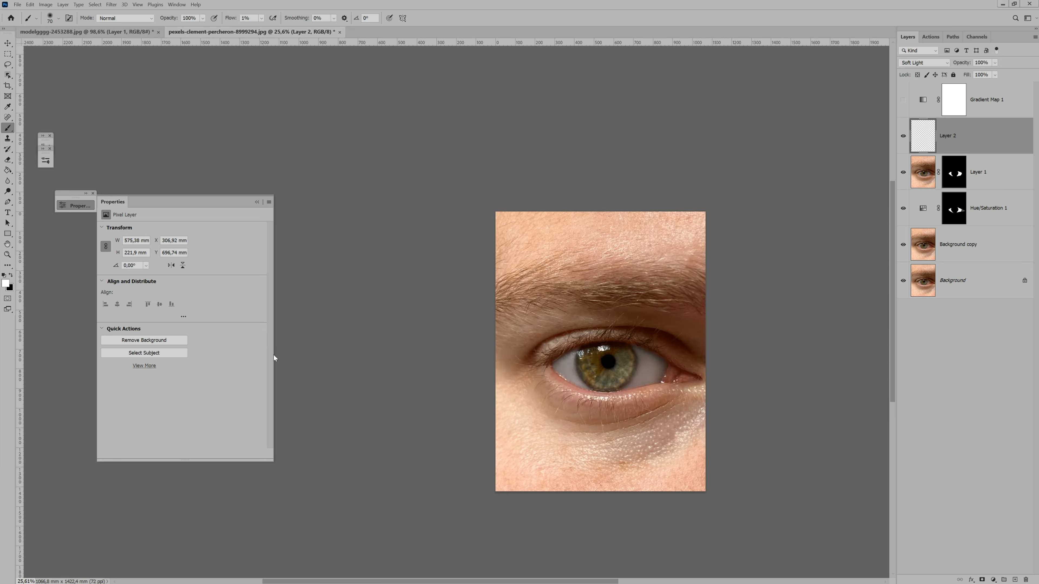
pyautogui.click(261, 18)
pyautogui.moveTo(264, 28); pyautogui.dragTo(264, 28)
# Brighten both sides of the eye white on Layer 2 with a larger white brush, finishing the inner-corner side at 175 px
pyautogui.press(']')
pyautogui.press(']')
pyautogui.press(']')
pyautogui.press(']')
pyautogui.press(']')
pyautogui.moveTo(562, 369); pyautogui.dragTo(569, 374)
pyautogui.moveTo(650, 364)
pyautogui.mouseDown()
pyautogui.moveTo(662, 373)
pyautogui.moveTo(644, 380)
pyautogui.mouseUp()
pyautogui.press('[')
pyautogui.press('[')
pyautogui.press('[')
pyautogui.press('[')
pyautogui.press('[')
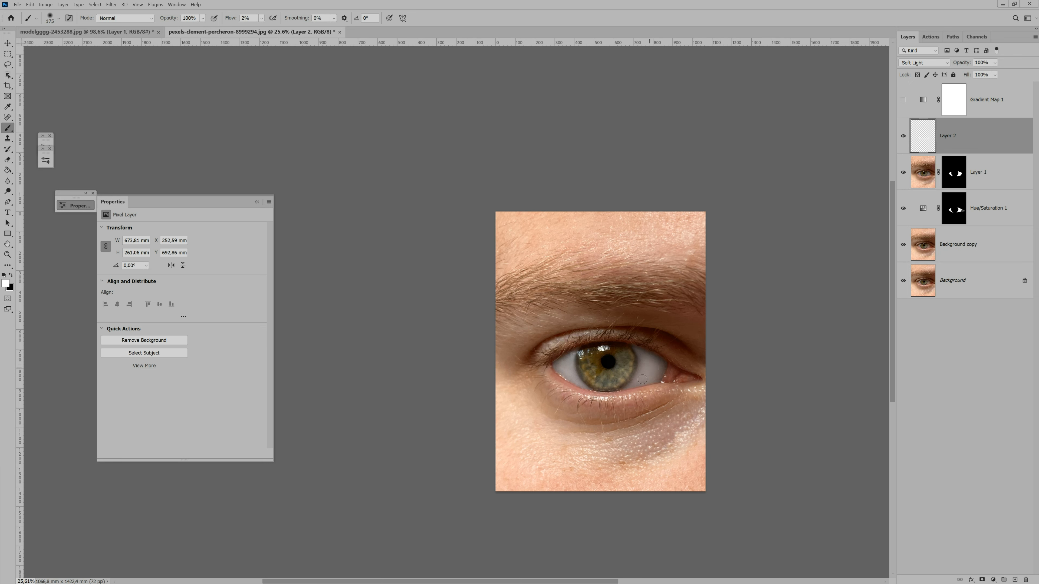
pyautogui.moveTo(651, 376); pyautogui.dragTo(649, 377)
# Paint in black on Layer 2 with a larger brush along the upper eyelid and the lower edge of the eye
pyautogui.press('x')
pyautogui.press(']')
pyautogui.press(']')
pyautogui.moveTo(577, 345); pyautogui.dragTo(542, 367)
pyautogui.moveTo(626, 341); pyautogui.dragTo(679, 374)
pyautogui.press('x')
pyautogui.press('x')
pyautogui.moveTo(606, 394); pyautogui.dragTo(638, 391)
pyautogui.moveTo(616, 336); pyautogui.dragTo(682, 364)
pyautogui.press(']')
# Set Layer 2's opacity to 71% and compare the eye with the layer hidden and shown
pyautogui.moveTo(994, 62); pyautogui.dragTo(1006, 74)
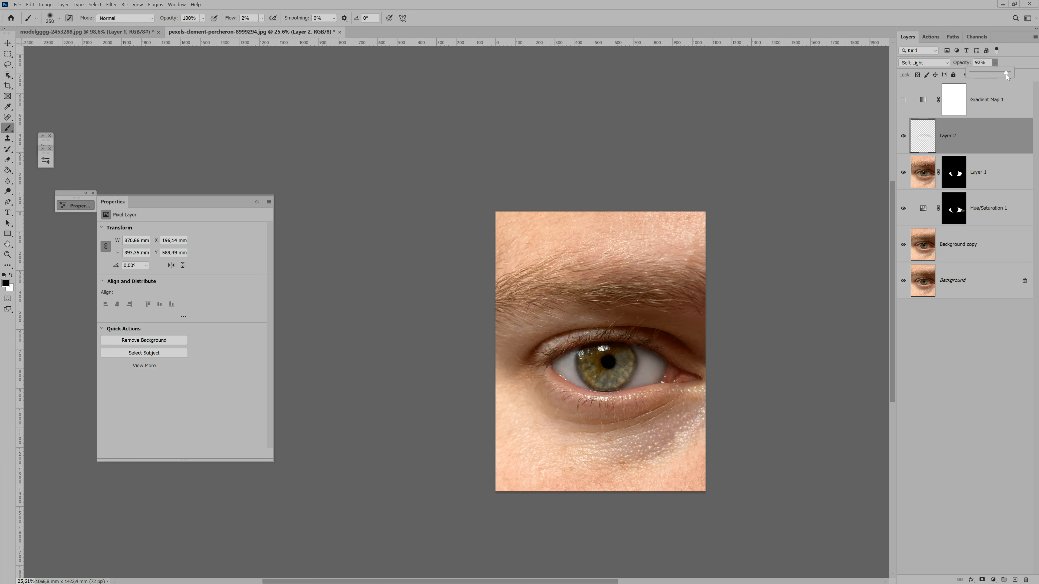
pyautogui.click(904, 137)
pyautogui.click(905, 136)
pyautogui.click(905, 136)
pyautogui.click(904, 137)
pyautogui.click(905, 136)
pyautogui.click(905, 137)
pyautogui.click(994, 62)
pyautogui.moveTo(1003, 74); pyautogui.dragTo(1001, 74)
pyautogui.click(904, 136)
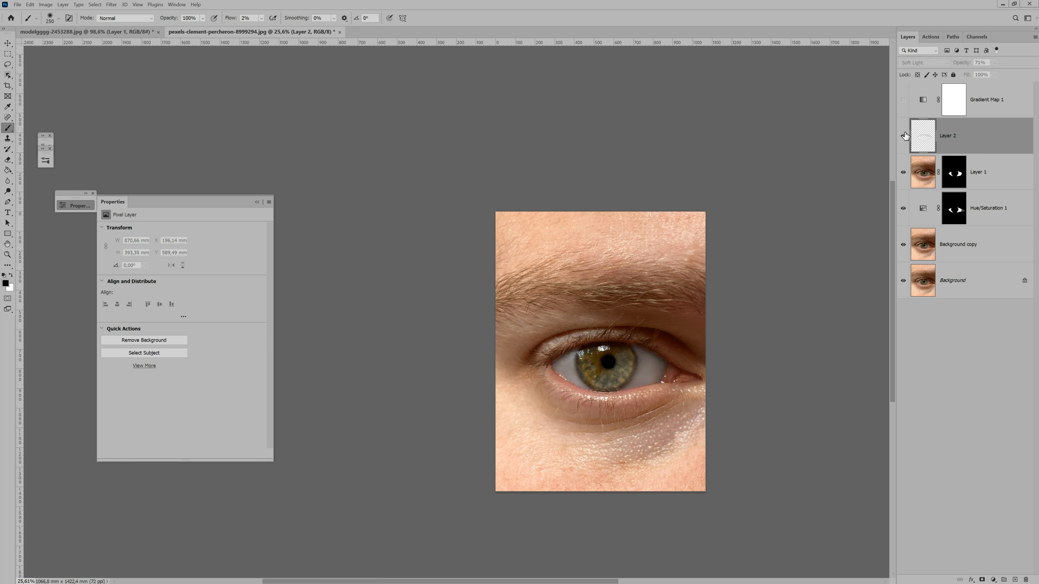
pyautogui.click(905, 136)
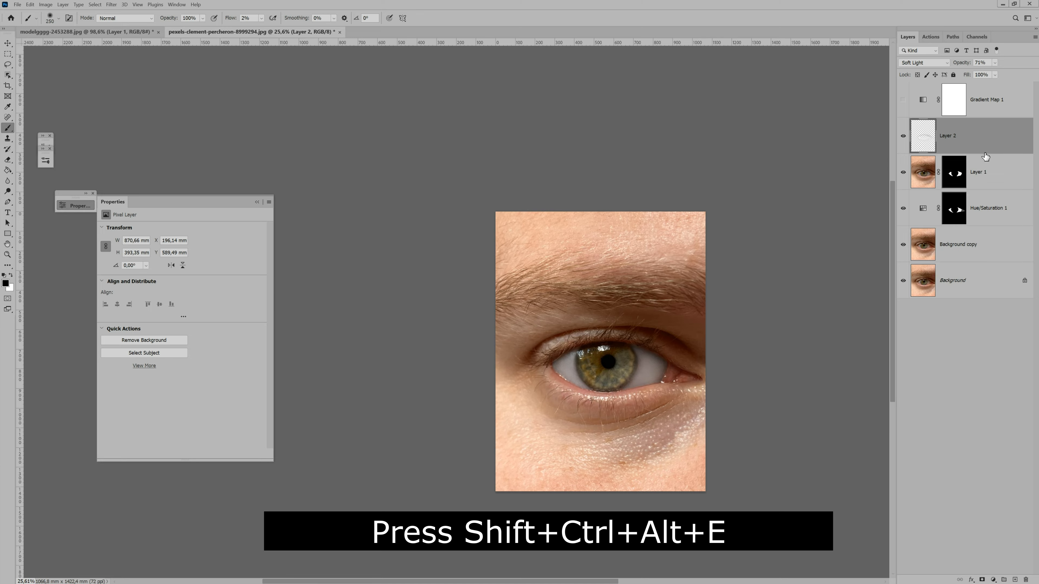
# Stamp the visible layers into a new layer and apply the High Pass filter to it with a radius of 42.9 pixels
pyautogui.hotkey('shift', 'ctrl', 'alt', 'e')
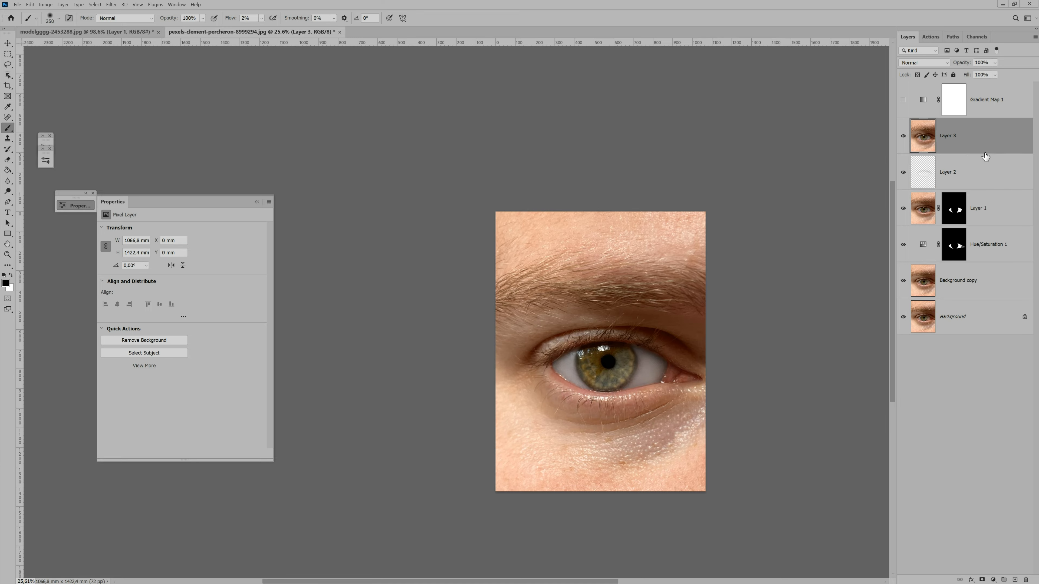
pyautogui.click(111, 4)
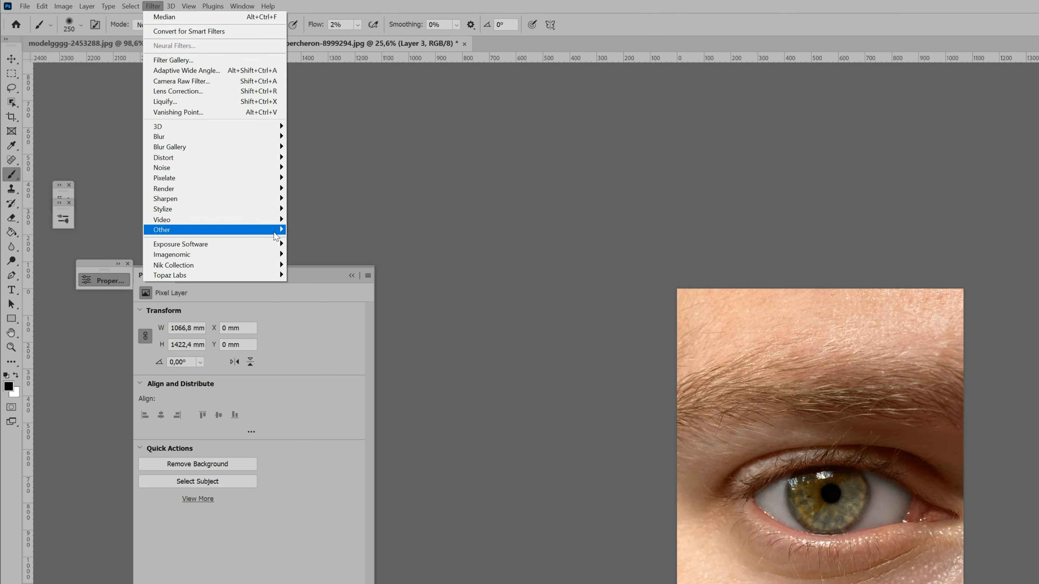
pyautogui.click(305, 239)
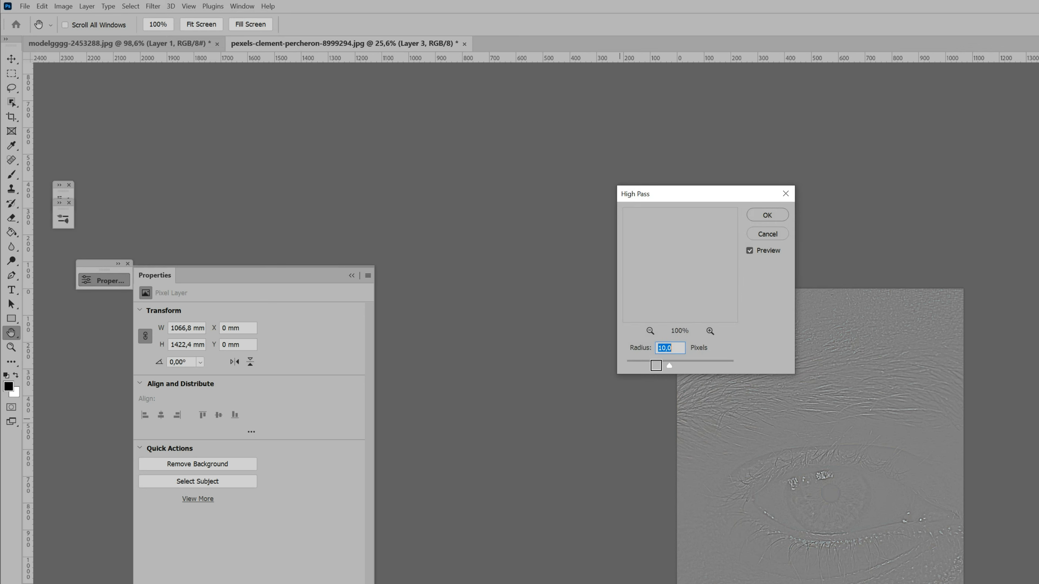
pyautogui.moveTo(671, 366); pyautogui.dragTo(683, 363)
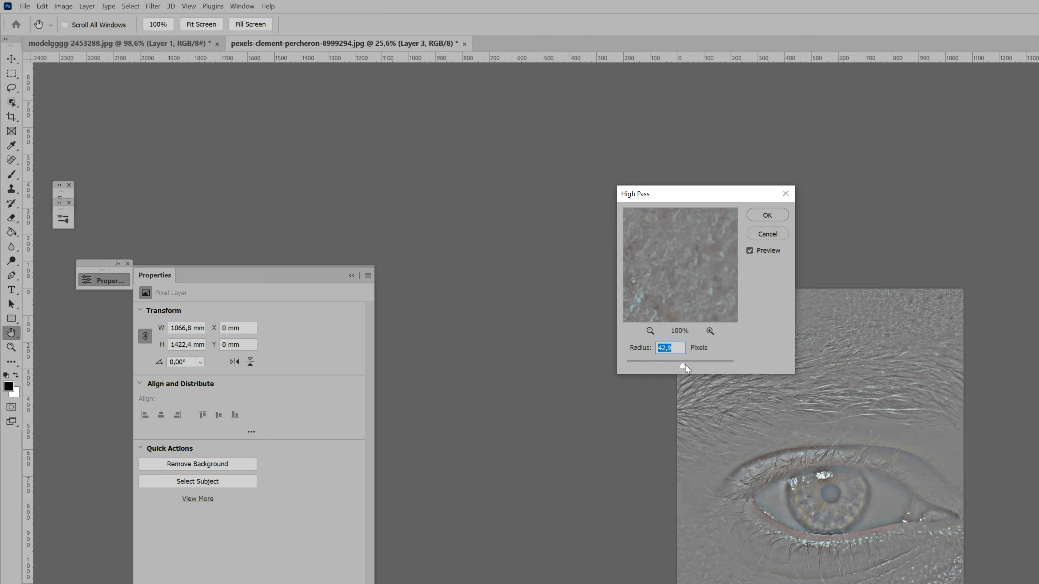
pyautogui.click(765, 216)
pyautogui.press('b')
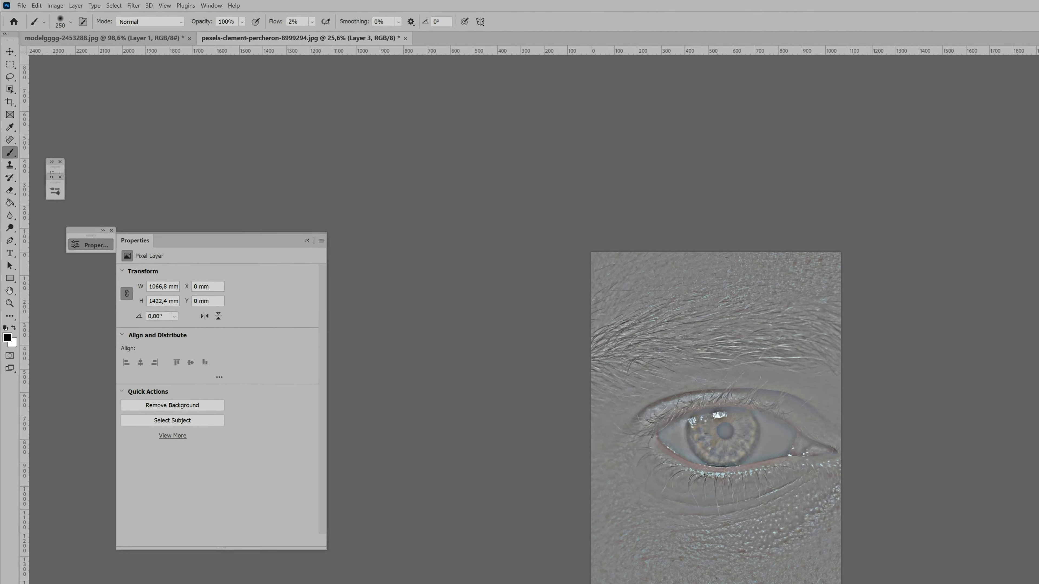
# Set Layer 3's blend mode to Soft Light and add a layer mask inverted to black
pyautogui.click(1013, 69)
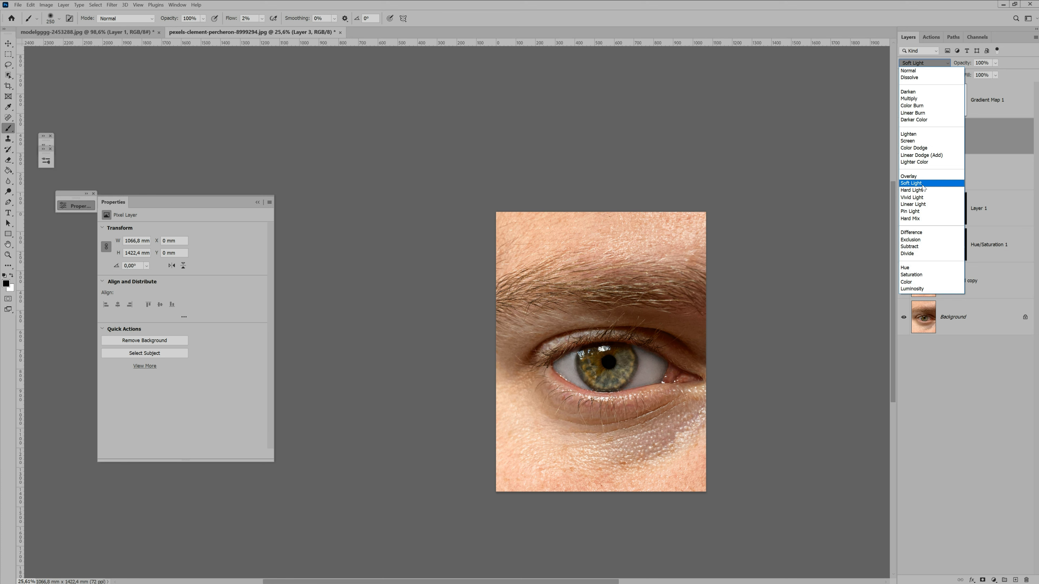
pyautogui.click(923, 185)
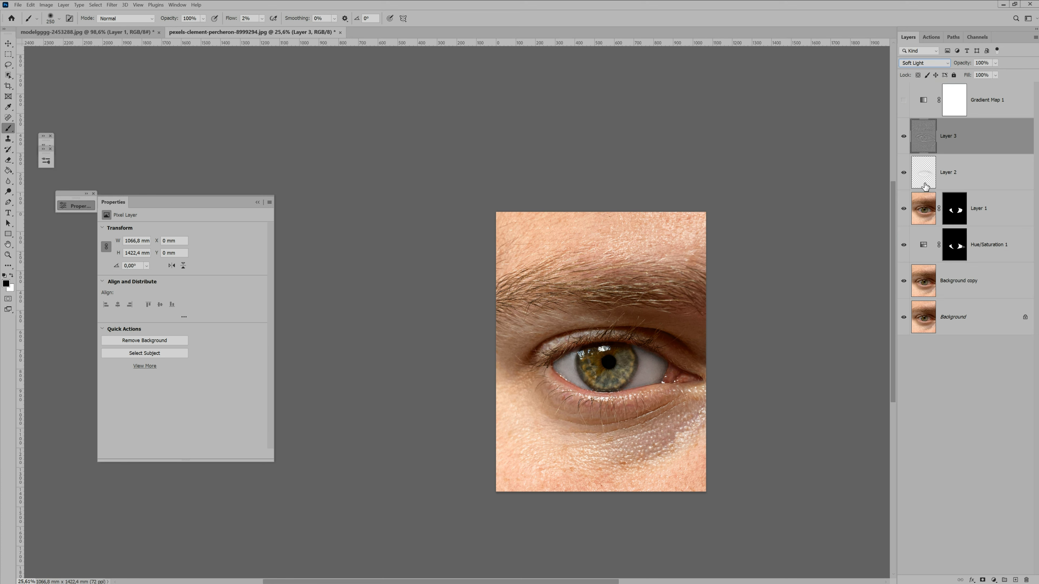
pyautogui.click(982, 580)
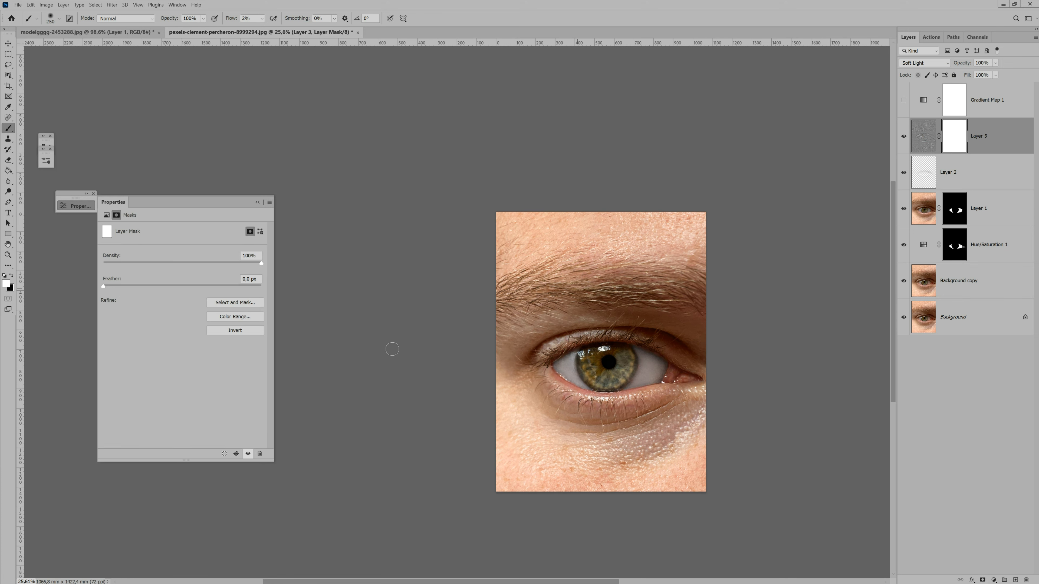
pyautogui.click(251, 333)
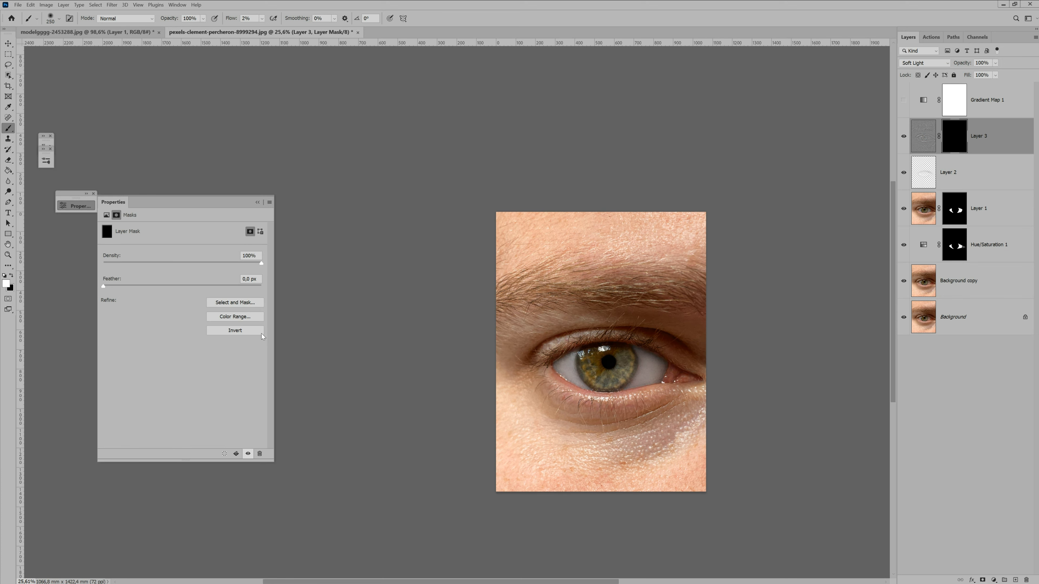
pyautogui.click(258, 202)
# Paint in white over the iris on the Layer 3 mask with the brush flow at 29%
pyautogui.moveTo(262, 20); pyautogui.dragTo(274, 29)
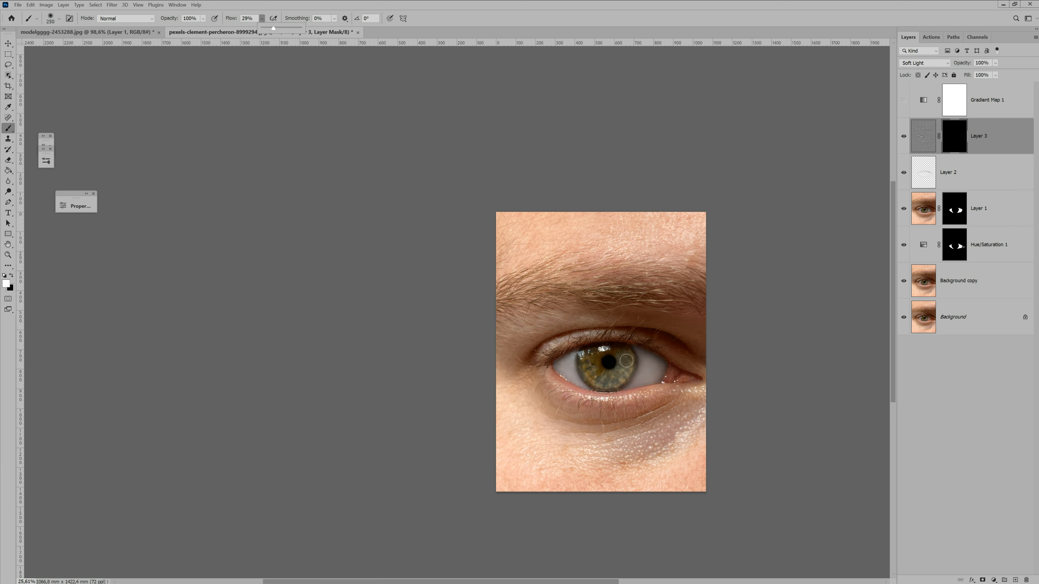
pyautogui.press(']')
pyautogui.moveTo(594, 355)
pyautogui.mouseDown()
pyautogui.moveTo(618, 376)
pyautogui.moveTo(601, 379)
pyautogui.moveTo(629, 361)
pyautogui.moveTo(617, 373)
pyautogui.moveTo(590, 356)
pyautogui.moveTo(593, 379)
pyautogui.moveTo(585, 359)
pyautogui.moveTo(613, 381)
pyautogui.moveTo(628, 355)
pyautogui.moveTo(620, 381)
pyautogui.moveTo(623, 370)
pyautogui.moveTo(598, 378)
pyautogui.moveTo(591, 356)
pyautogui.moveTo(608, 387)
pyautogui.mouseUp()
pyautogui.press('[')
pyautogui.press('[')
# Add a new empty layer above Layer 3 and set its blend mode to Soft Light
pyautogui.click(1015, 580)
pyautogui.click(926, 62)
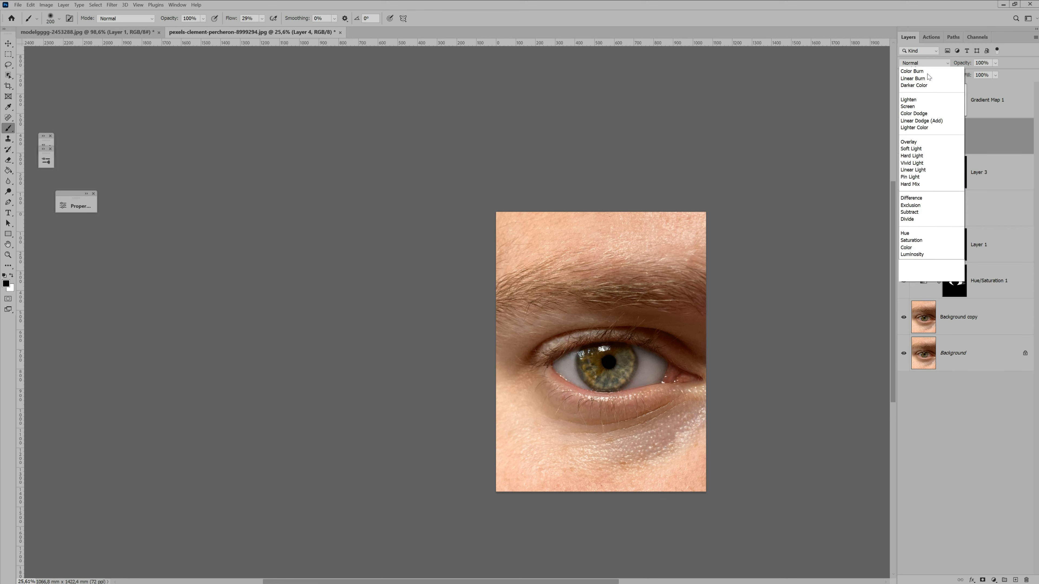
pyautogui.click(916, 178)
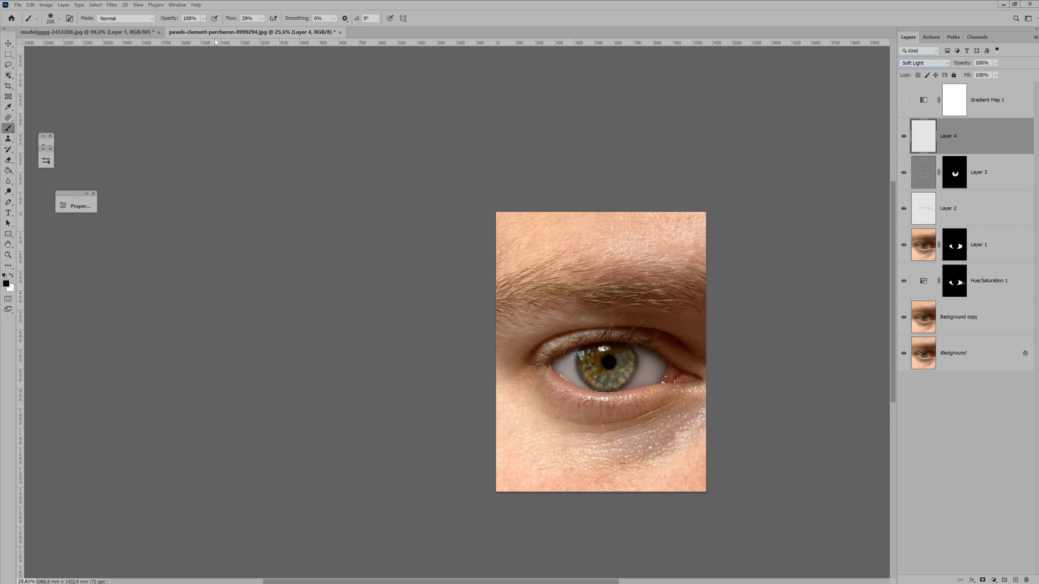
# Set the brush flow to 4% and reduce the brush size for painting in black on Layer 4
pyautogui.click(245, 19)
pyautogui.write('4')
pyautogui.press('Return')
pyautogui.press('Return')
pyautogui.press('[')
pyautogui.press('[')
pyautogui.press('[')
pyautogui.press('[')
# Switch the foreground colour to white and enlarge the brush to 175 px for brightening the iris on Layer 4
pyautogui.click(11, 275)
pyautogui.press(']')
pyautogui.press(']')
pyautogui.press(']')
pyautogui.press(']')
# Compare the image with and without Layer 4 and lower that layer's opacity to 68%
pyautogui.click(904, 137)
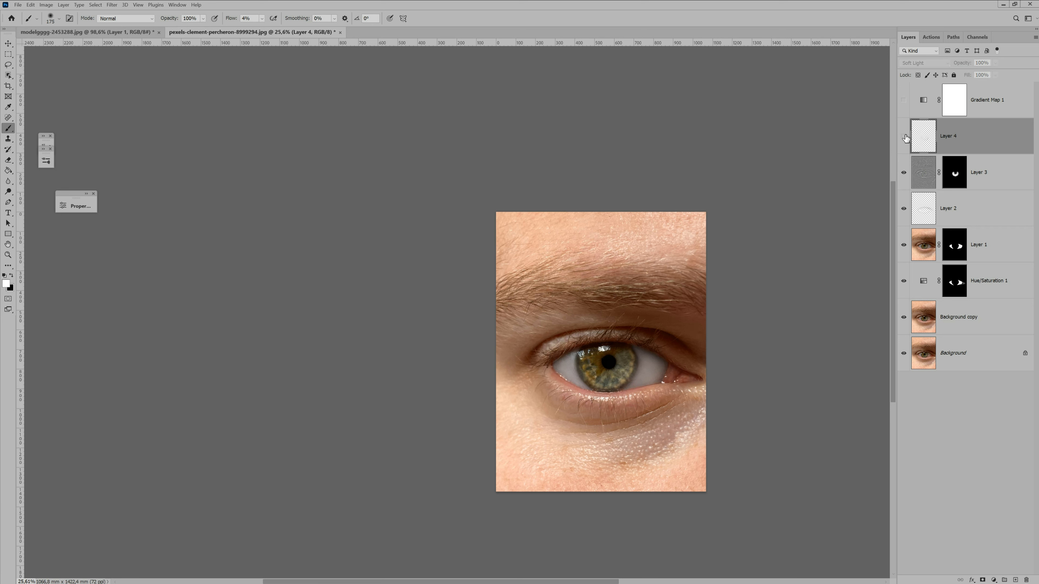
pyautogui.click(905, 137)
pyautogui.click(904, 139)
pyautogui.click(905, 137)
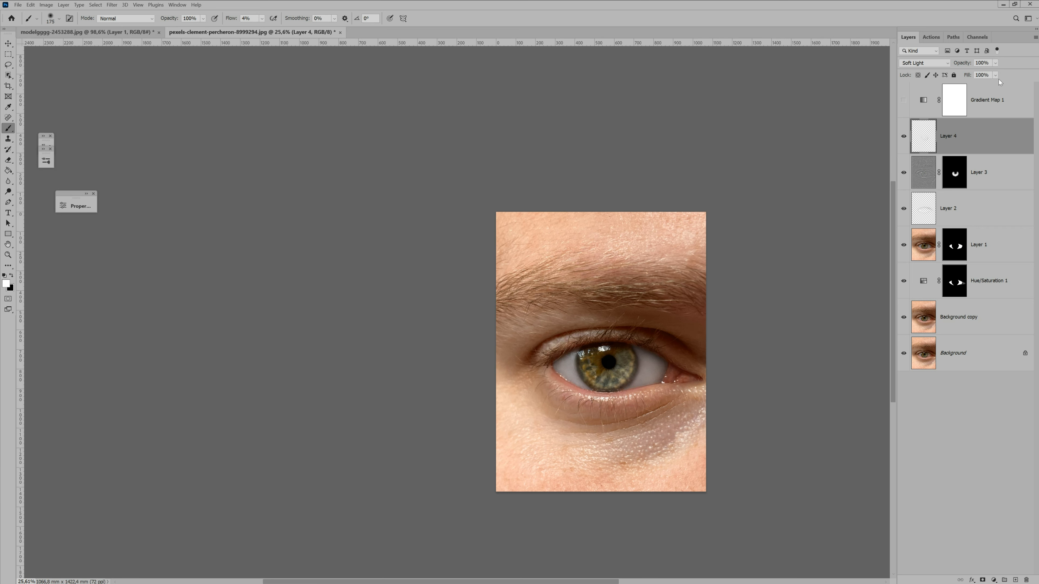
pyautogui.click(995, 63)
pyautogui.moveTo(1009, 73); pyautogui.dragTo(998, 73)
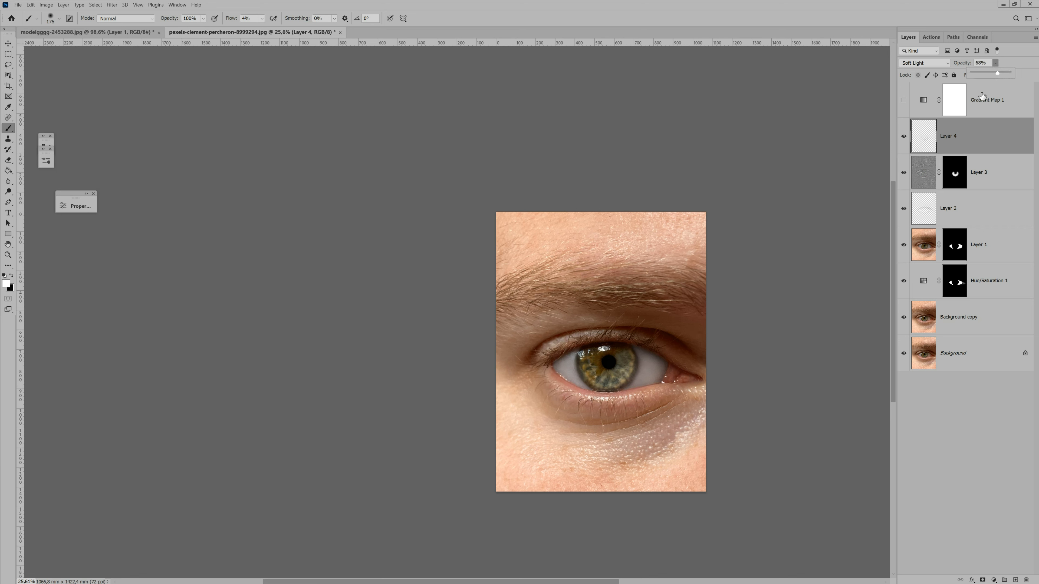
pyautogui.click(904, 138)
pyautogui.click(905, 138)
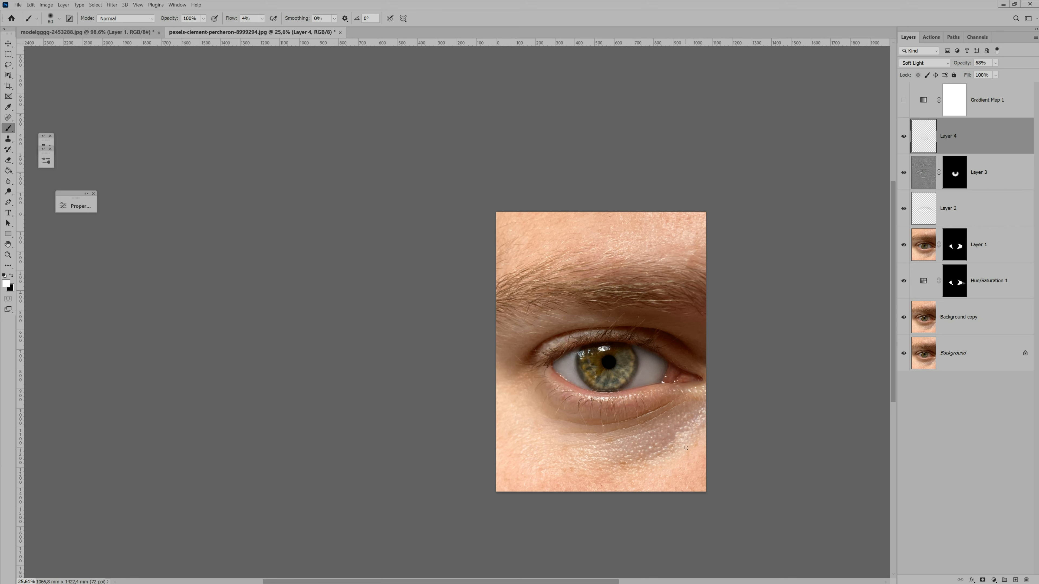
# Compare the original Background alone with the full retouch while viewing the whole eye photo
pyautogui.press('z')
pyautogui.moveTo(618, 372); pyautogui.dragTo(590, 372)
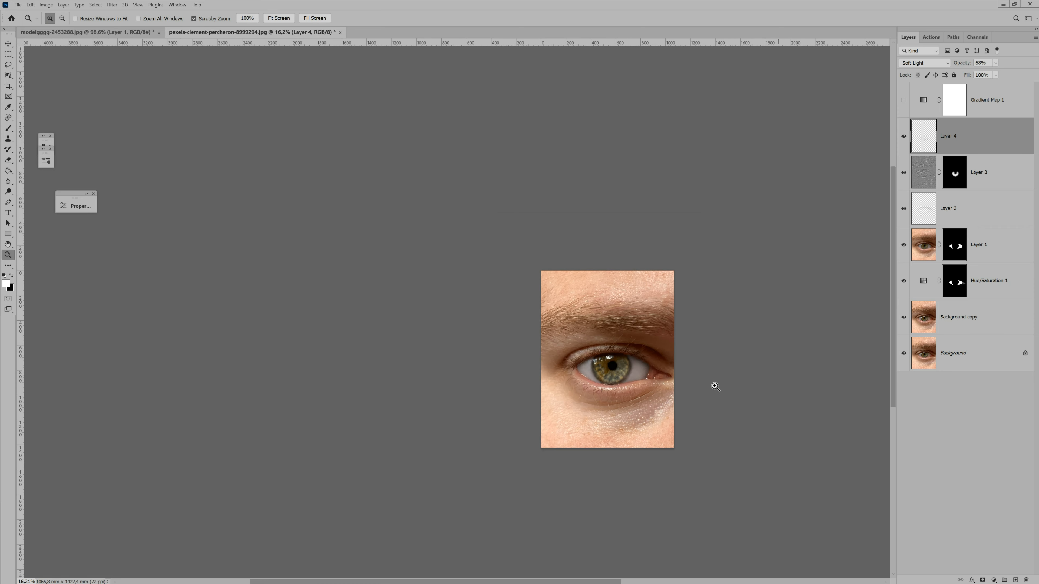
pyautogui.press('h')
pyautogui.moveTo(617, 363)
pyautogui.mouseDown()
pyautogui.moveTo(583, 345)
pyautogui.moveTo(601, 369)
pyautogui.mouseUp()
pyautogui.press('z')
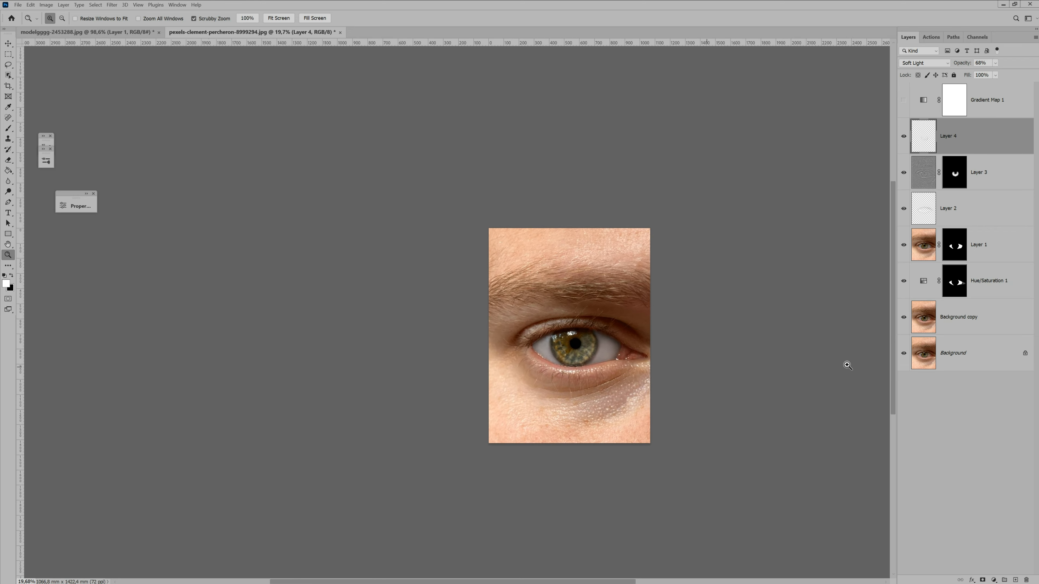
pyautogui.click(934, 359)
pyautogui.keyDown('alt'); pyautogui.click(905, 355); pyautogui.keyUp('alt')
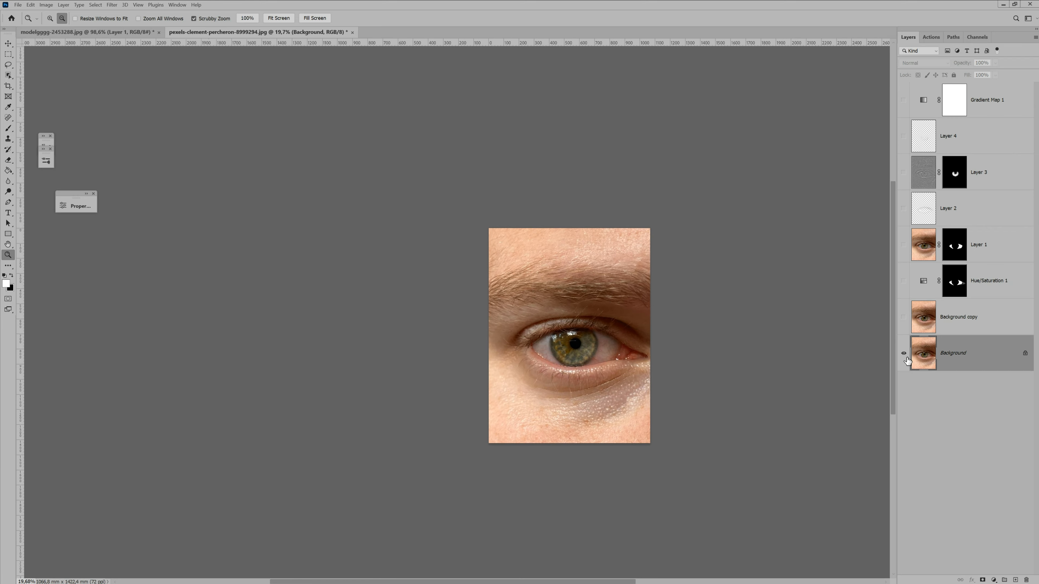
pyautogui.keyDown('alt'); pyautogui.click(905, 354); pyautogui.keyUp('alt')
pyautogui.keyDown('alt'); pyautogui.click(905, 354); pyautogui.keyUp('alt')
pyautogui.keyDown('alt'); pyautogui.click(905, 355); pyautogui.keyUp('alt')
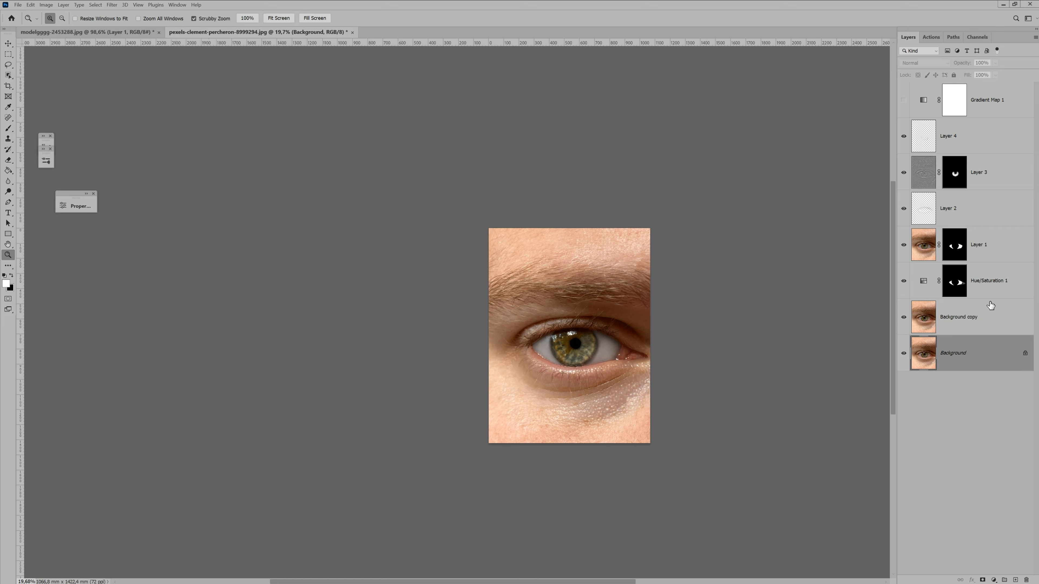
# Group the layers from Background copy up to Layer 4 and add a white layer mask to the group
pyautogui.click(1002, 323)
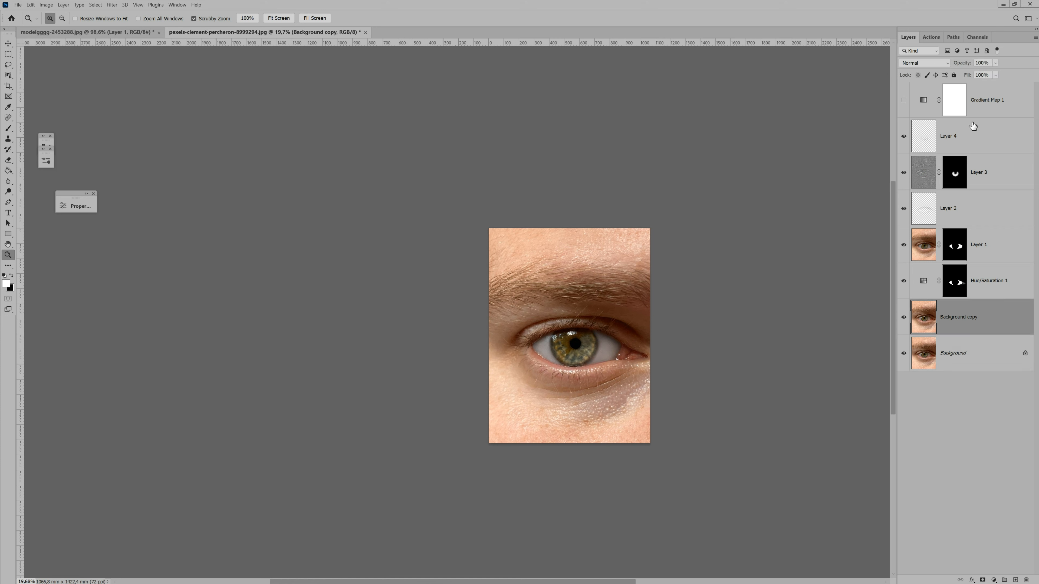
pyautogui.keyDown('shift'); pyautogui.click(999, 145); pyautogui.keyUp('shift')
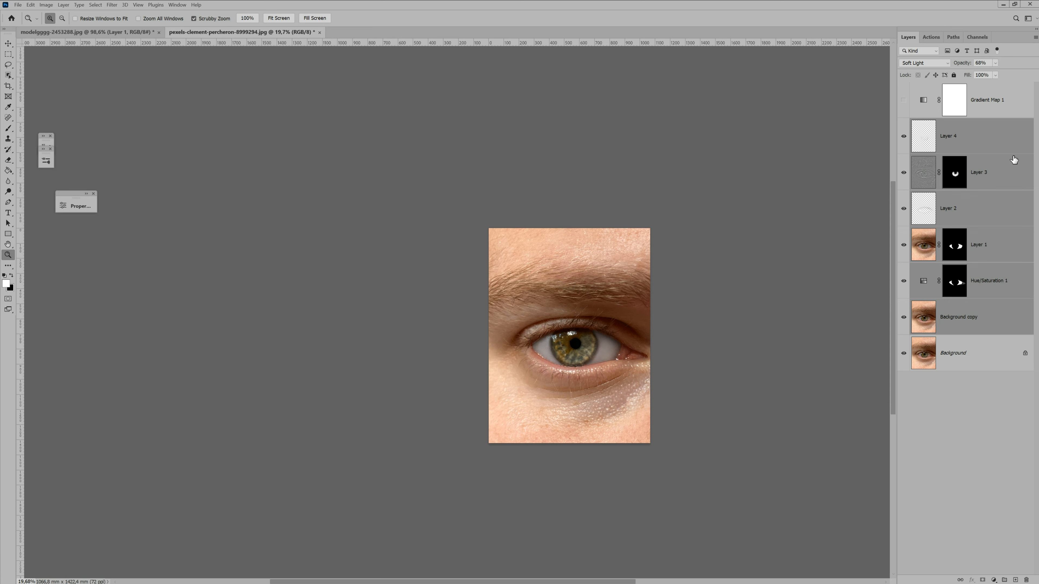
pyautogui.hotkey('ctrl', 'g')
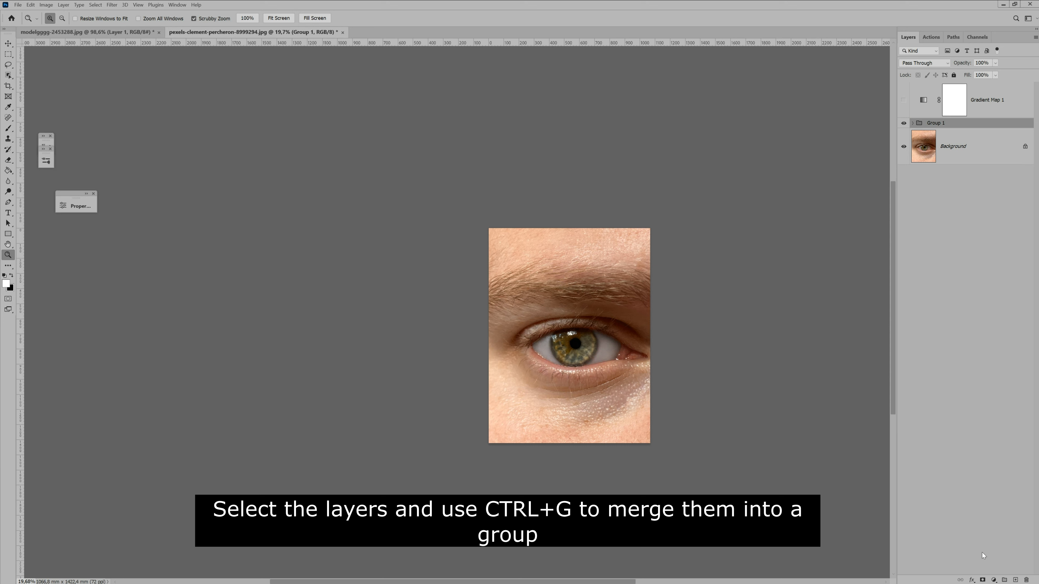
pyautogui.click(982, 580)
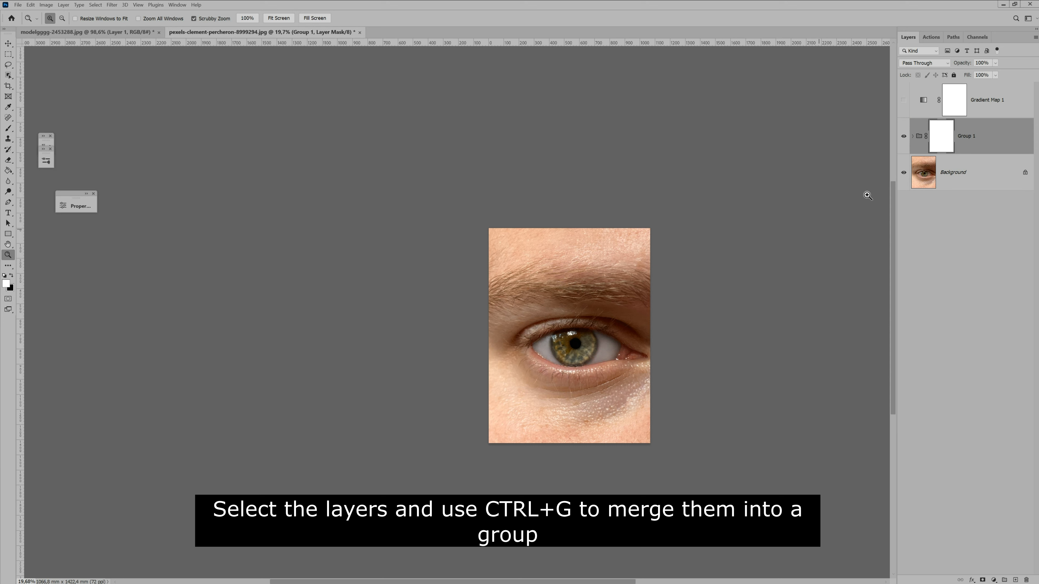
# Set Group 1's opacity to 73% and compare the eye with and without the group
pyautogui.click(995, 64)
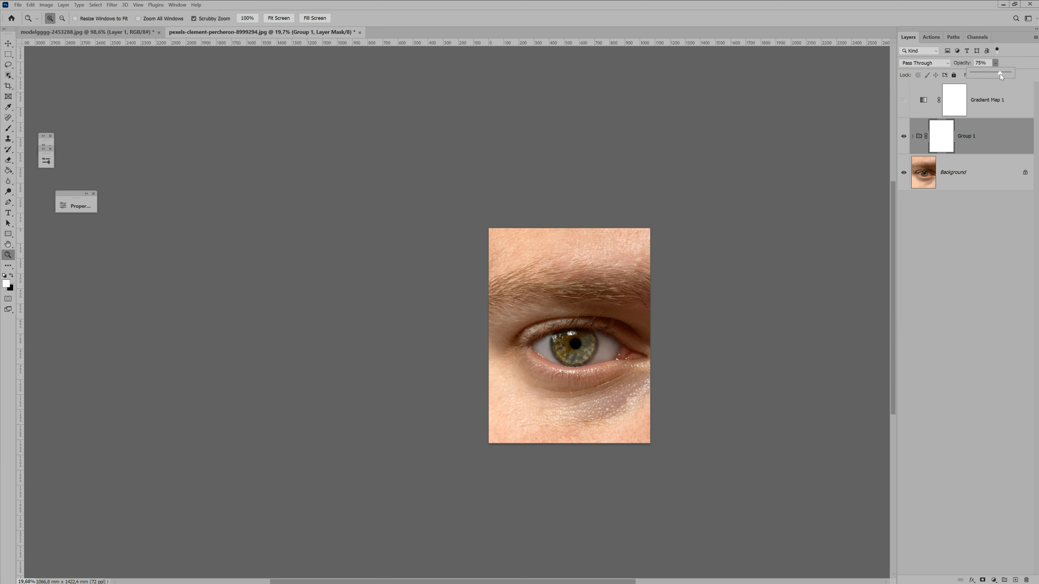
pyautogui.moveTo(983, 77); pyautogui.dragTo(1000, 79)
pyautogui.click(905, 136)
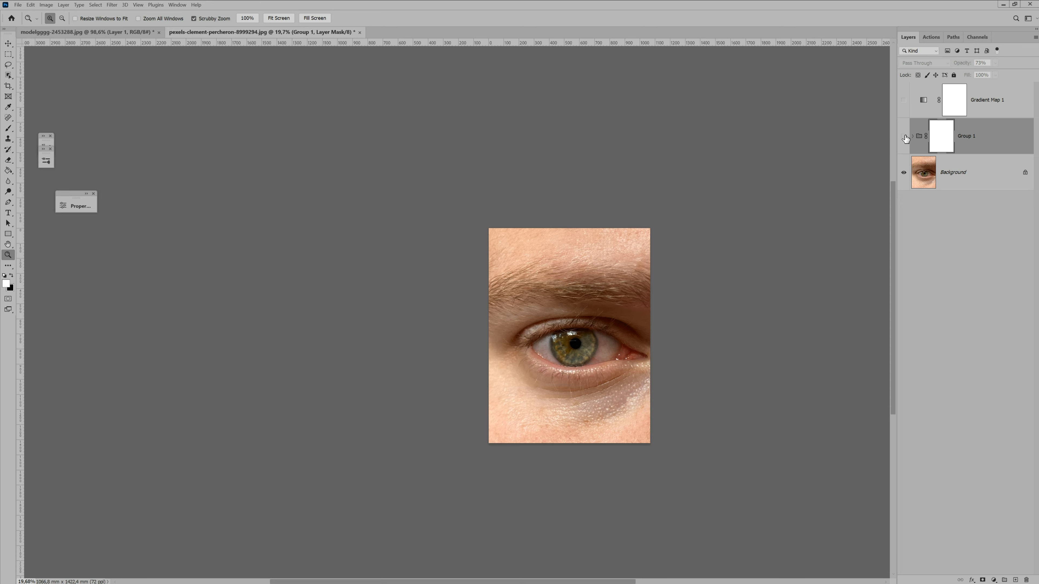
pyautogui.click(903, 137)
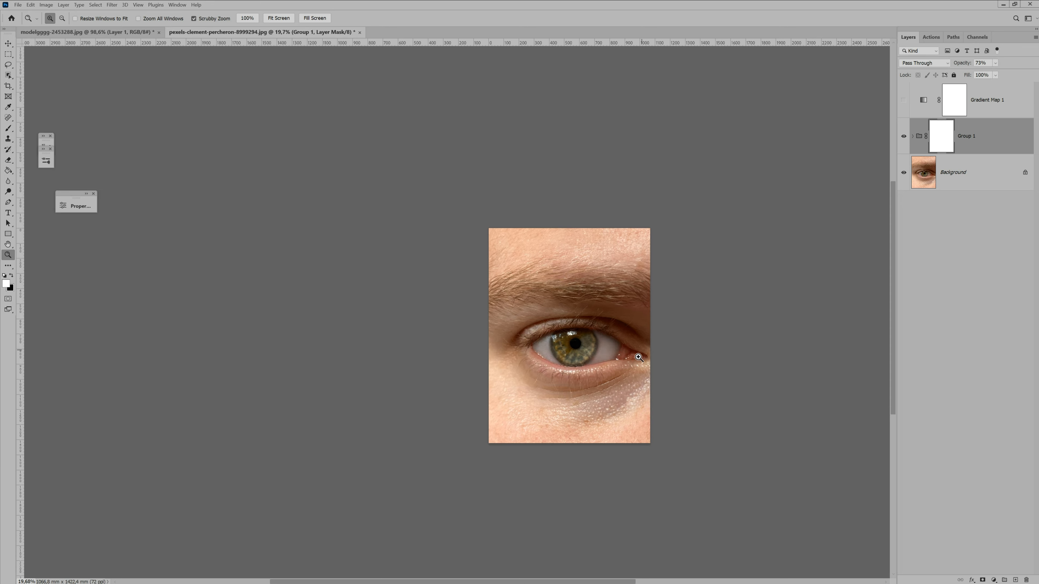
pyautogui.moveTo(604, 354); pyautogui.dragTo(638, 360)
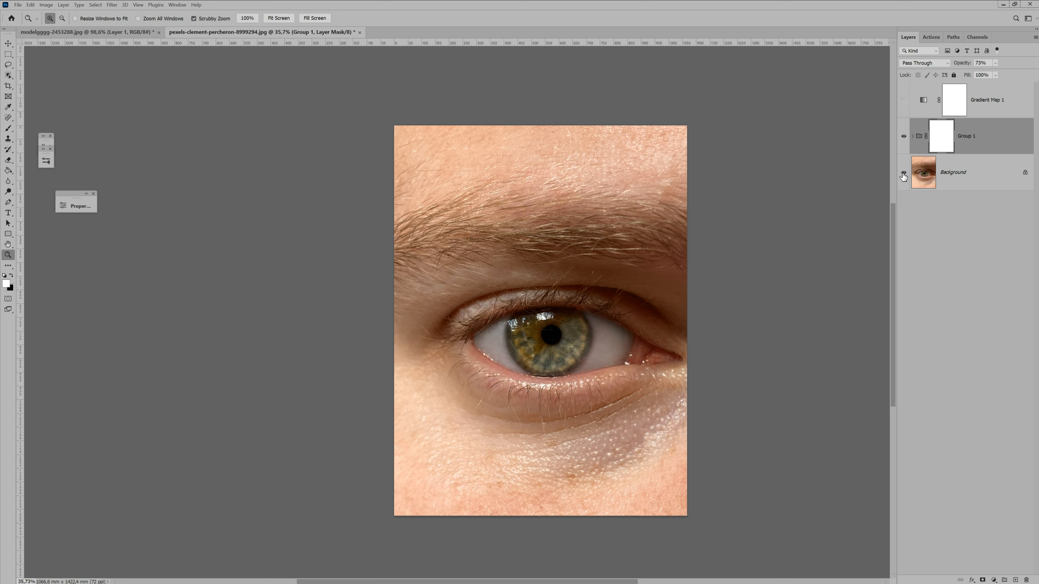
pyautogui.click(904, 137)
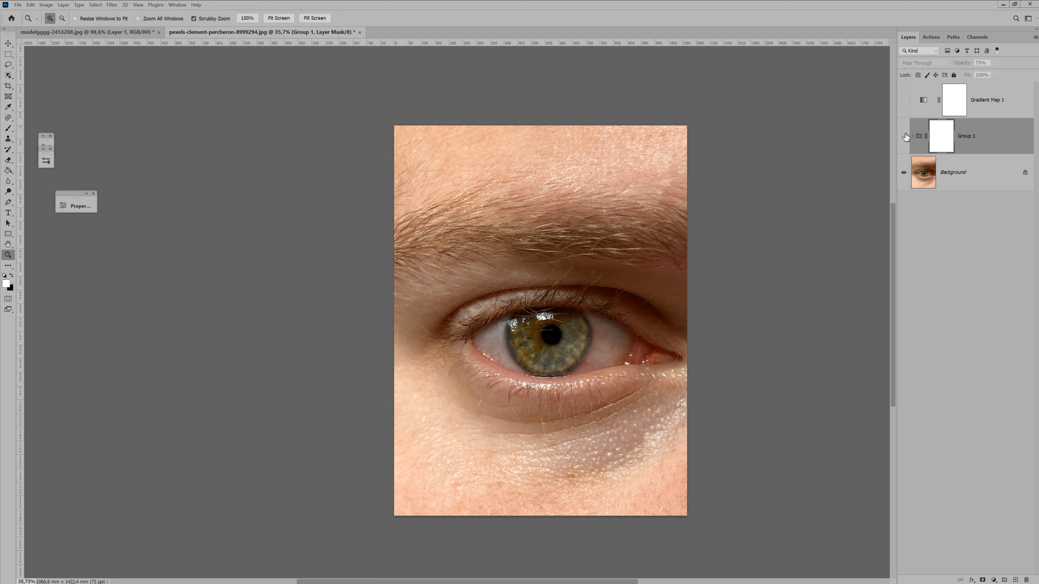
pyautogui.click(904, 136)
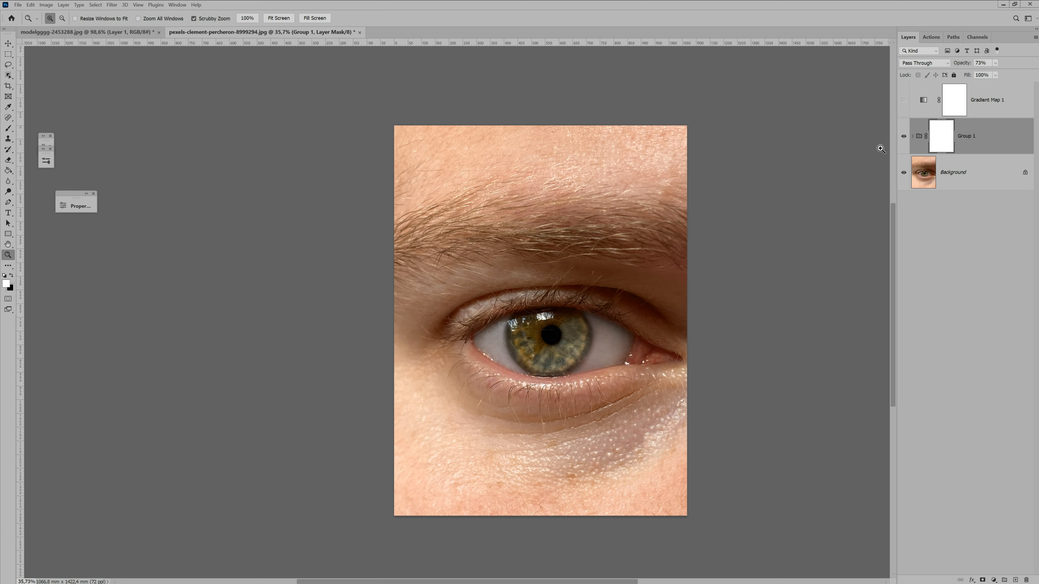
# Stamp all visible layers into a new merged layer above Group 1
pyautogui.moveTo(564, 317); pyautogui.dragTo(593, 324)
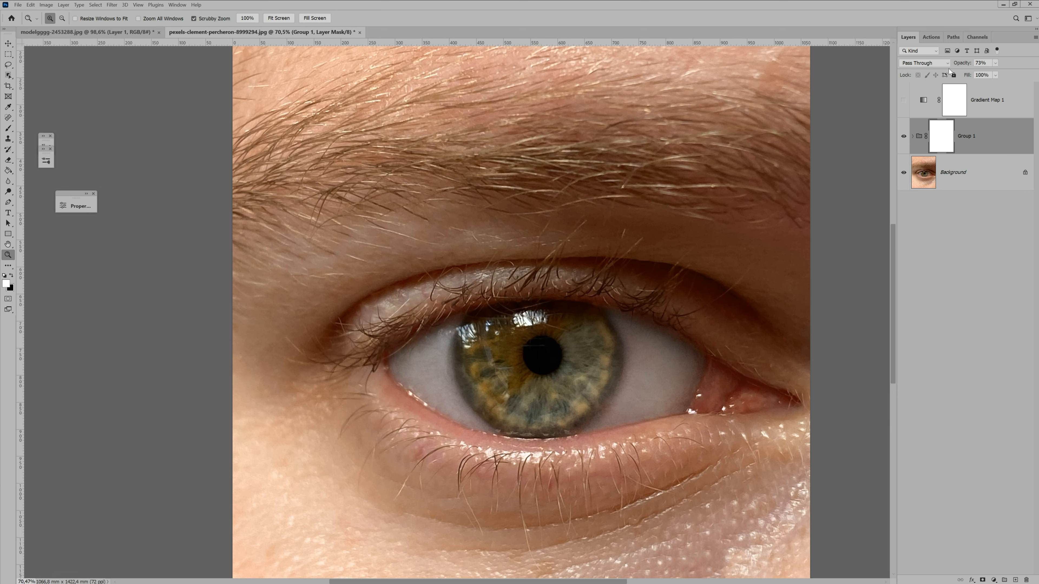
pyautogui.hotkey('ctrl', 'shift', 'alt', 'e')
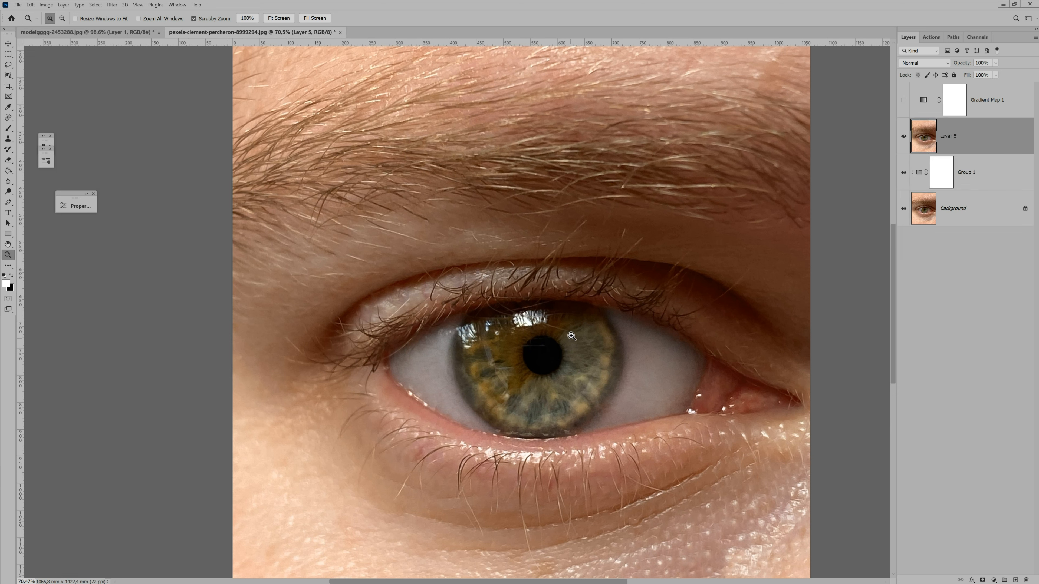
pyautogui.press('b')
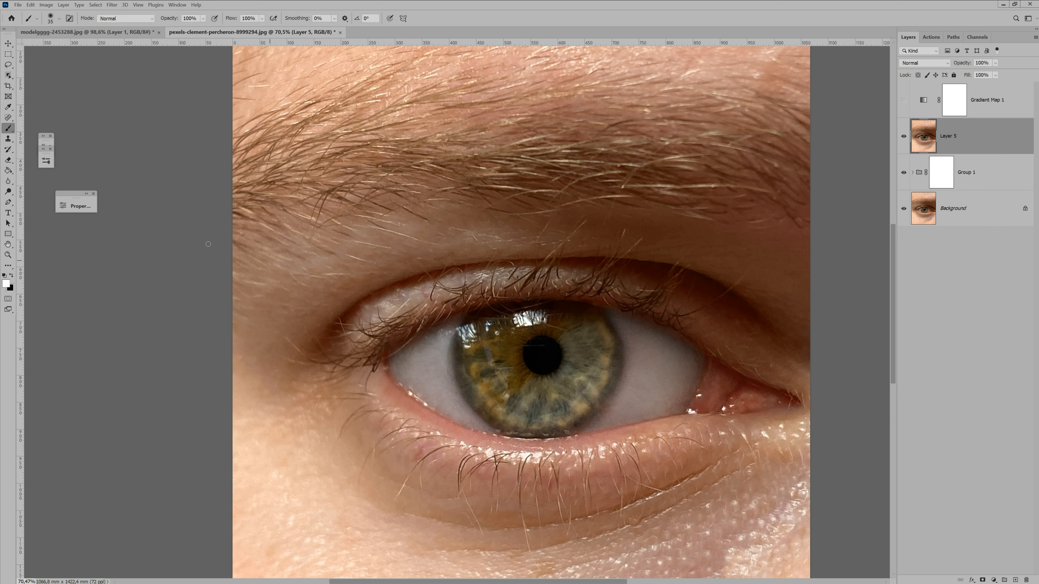
# Clean up small distracting marks on the iris and pupil of Layer 5 with the Spot Healing Brush in Content-Aware mode
pyautogui.click(8, 118)
pyautogui.moveTo(568, 330)
pyautogui.mouseDown()
pyautogui.moveTo(541, 323)
pyautogui.moveTo(547, 316)
pyautogui.mouseUp()
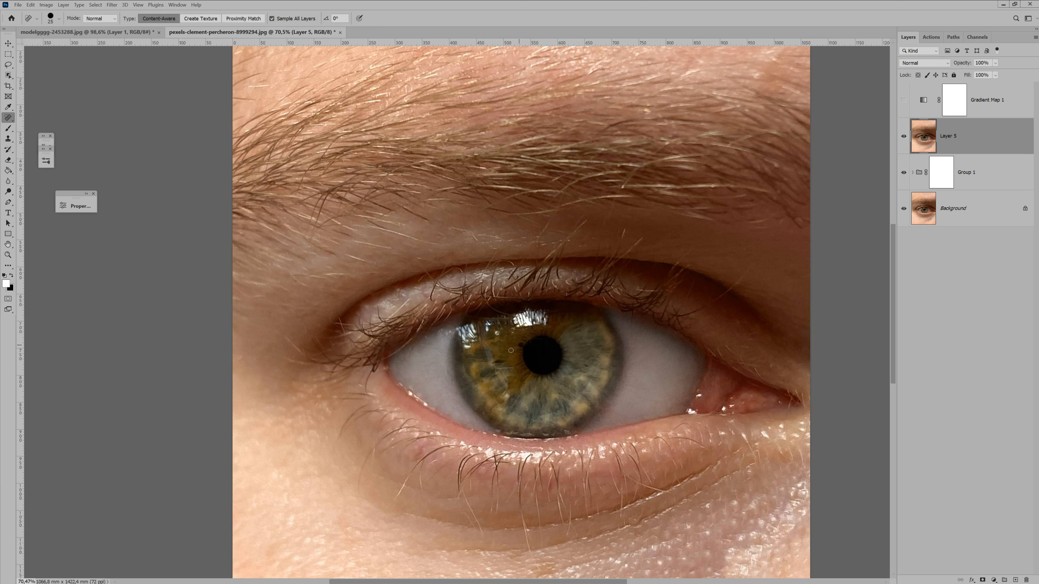
pyautogui.moveTo(511, 367); pyautogui.dragTo(499, 367)
pyautogui.moveTo(507, 314); pyautogui.dragTo(490, 306)
pyautogui.moveTo(489, 318); pyautogui.dragTo(494, 320)
# Compare the original Background with the finished retouch, both close up on the eye and across the whole photo
pyautogui.click(977, 221)
pyautogui.keyDown('alt'); pyautogui.click(904, 210); pyautogui.keyUp('alt')
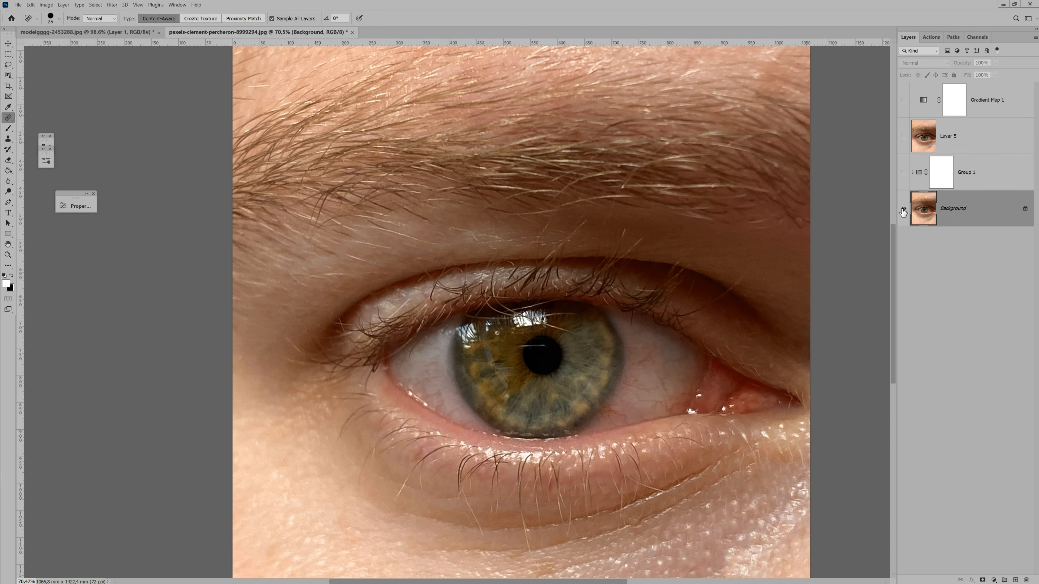
pyautogui.keyDown('alt'); pyautogui.click(904, 210); pyautogui.keyUp('alt')
pyautogui.press('z')
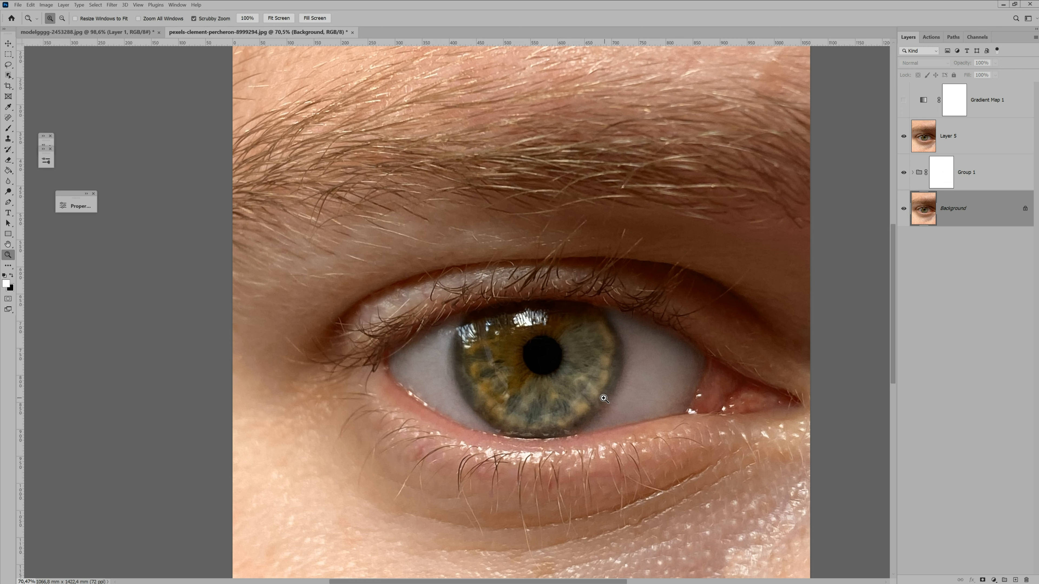
pyautogui.moveTo(606, 399); pyautogui.dragTo(507, 395)
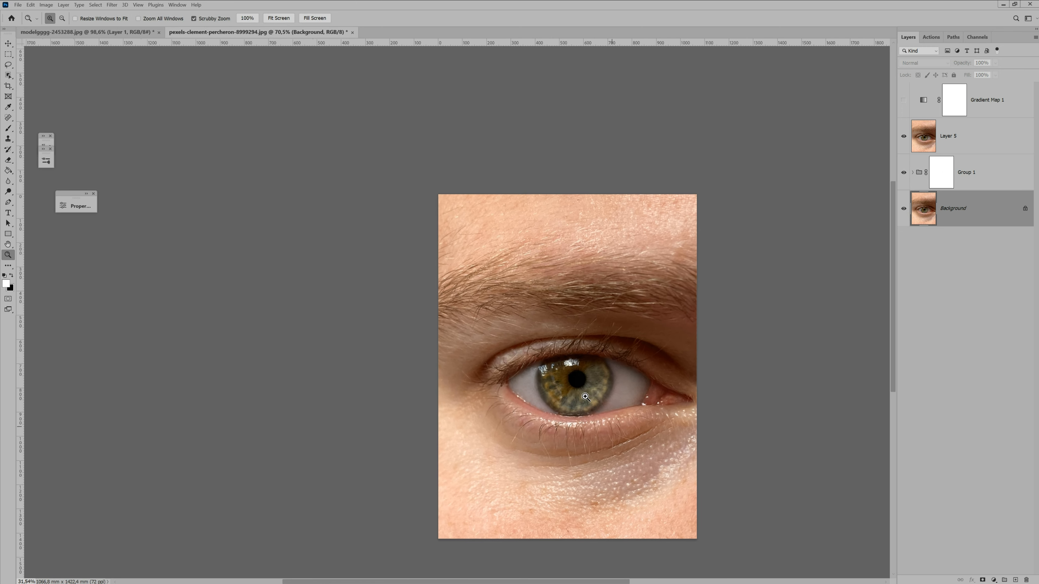
pyautogui.keyDown('alt'); pyautogui.click(904, 208); pyautogui.keyUp('alt')
pyautogui.keyDown('alt'); pyautogui.click(905, 209); pyautogui.keyUp('alt')
pyautogui.keyDown('alt'); pyautogui.click(906, 208); pyautogui.keyUp('alt')
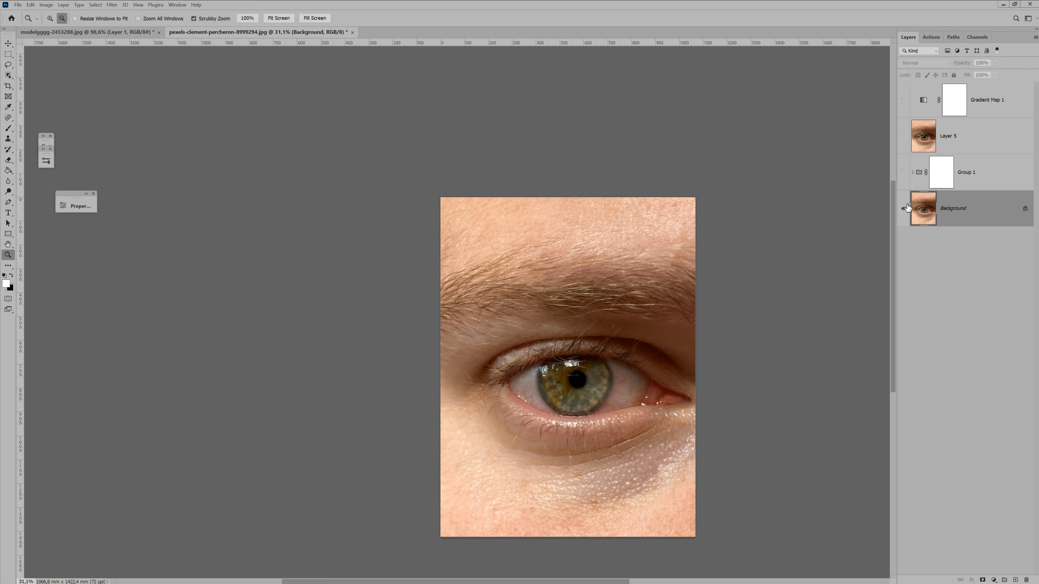
pyautogui.keyDown('alt'); pyautogui.click(905, 208); pyautogui.keyUp('alt')
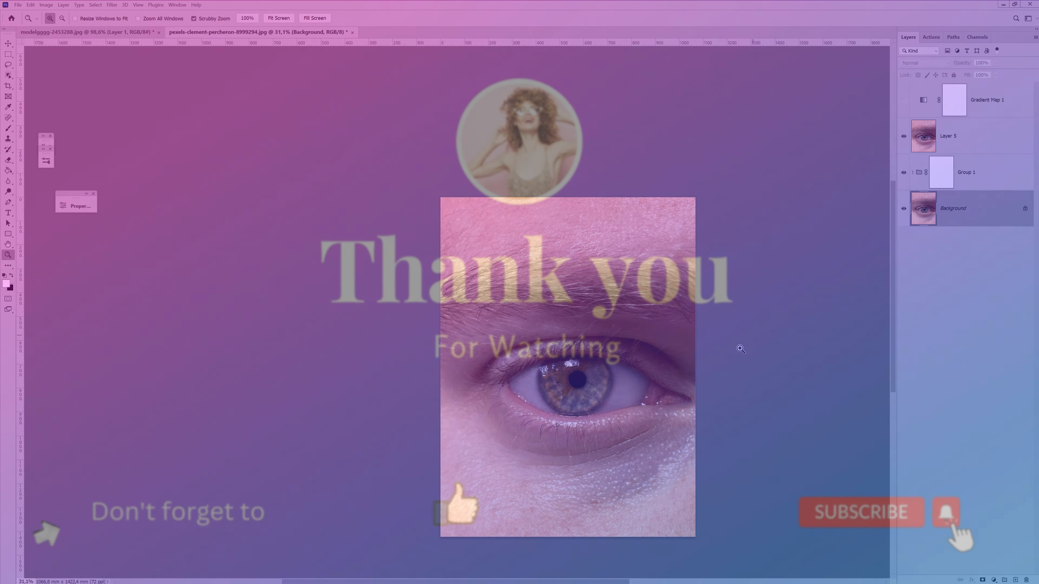